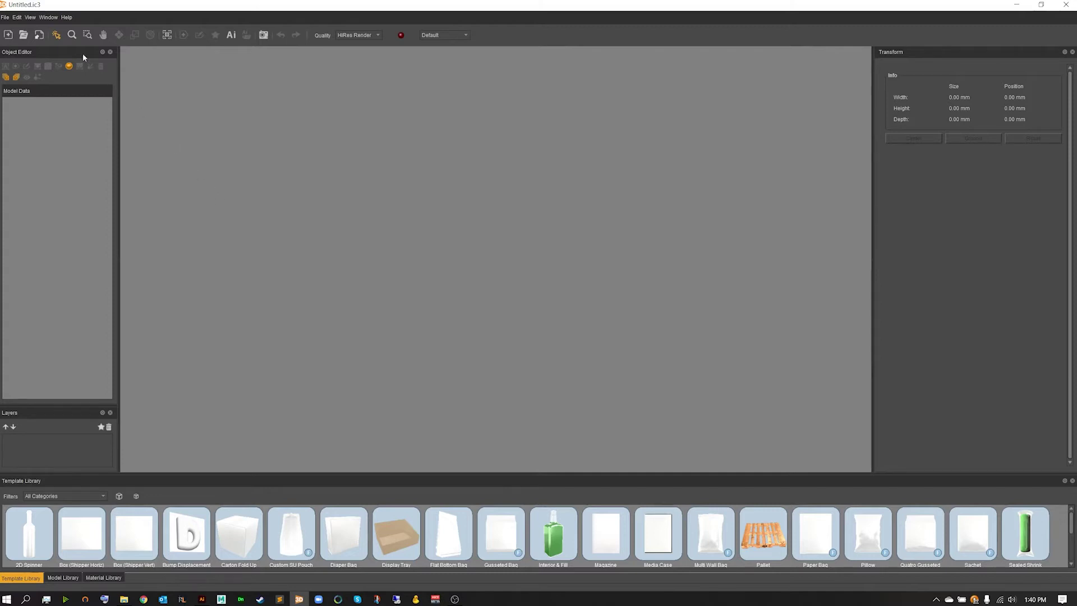
Step: Open Edit > Preferences at the Paths page showing the Raytracing Render Manager hotfolder path
left_click(17, 17)
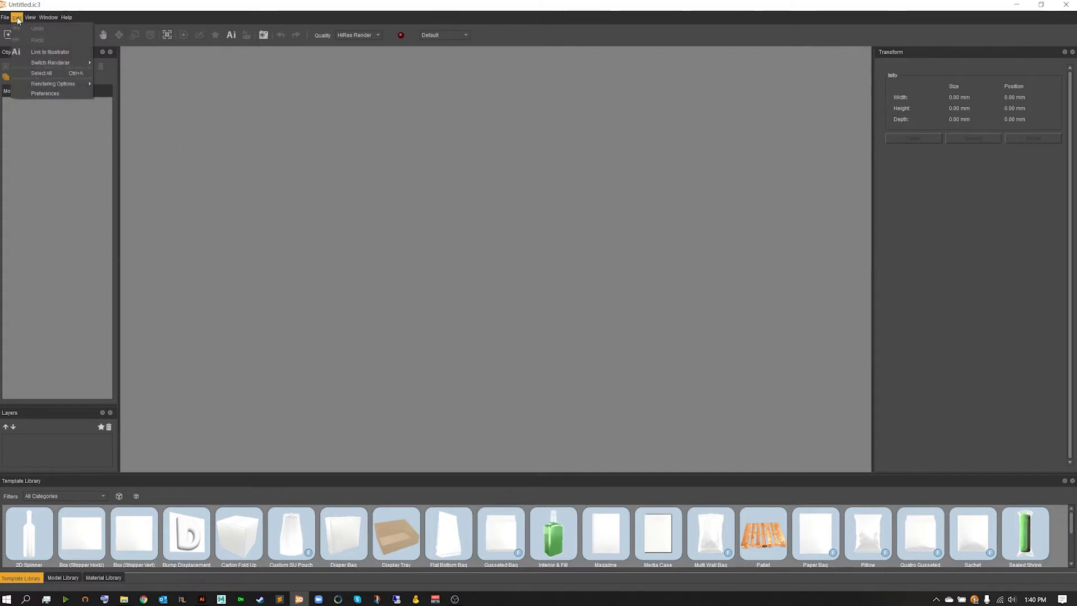
left_click(44, 93)
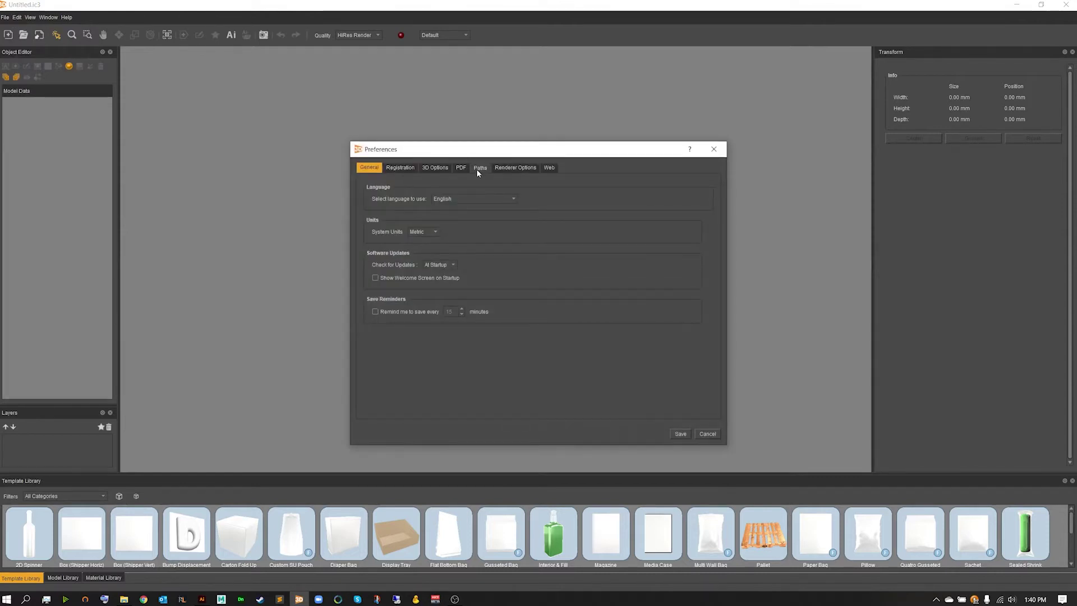
left_click(477, 170)
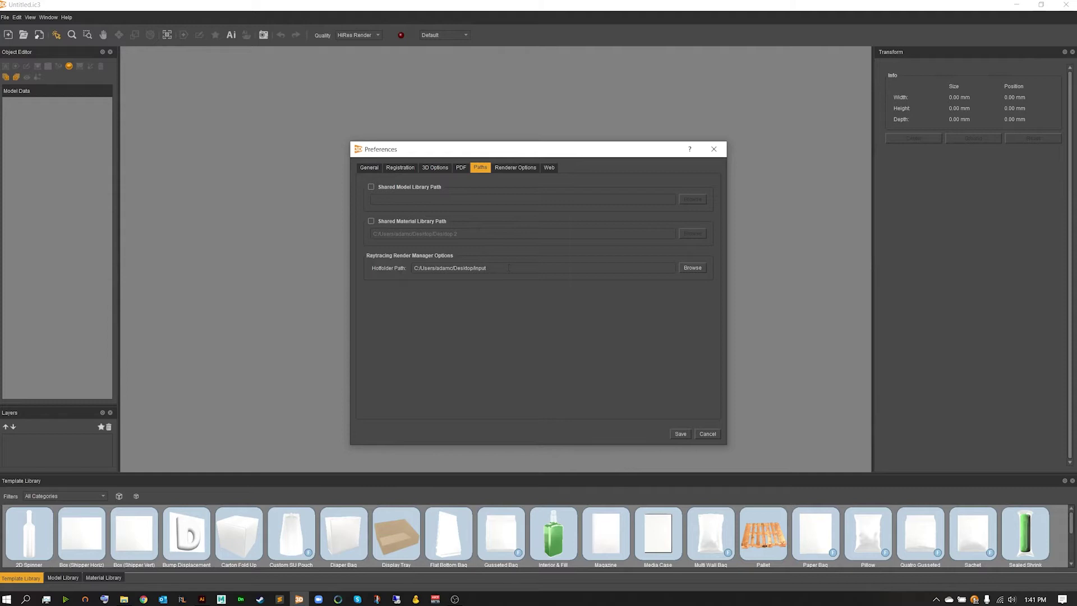
Step: Browse for the Render Manager hot folder and navigate to the empty Desktop > Input folder
left_click(695, 270)
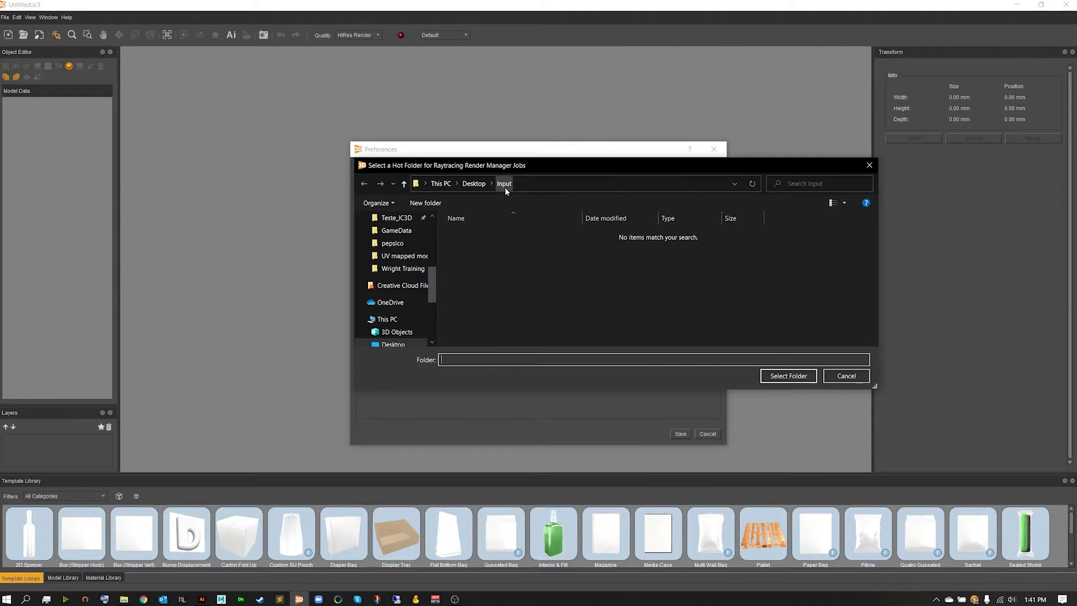
scroll(398, 289, "down", 4)
scroll(412, 275, "up", 5)
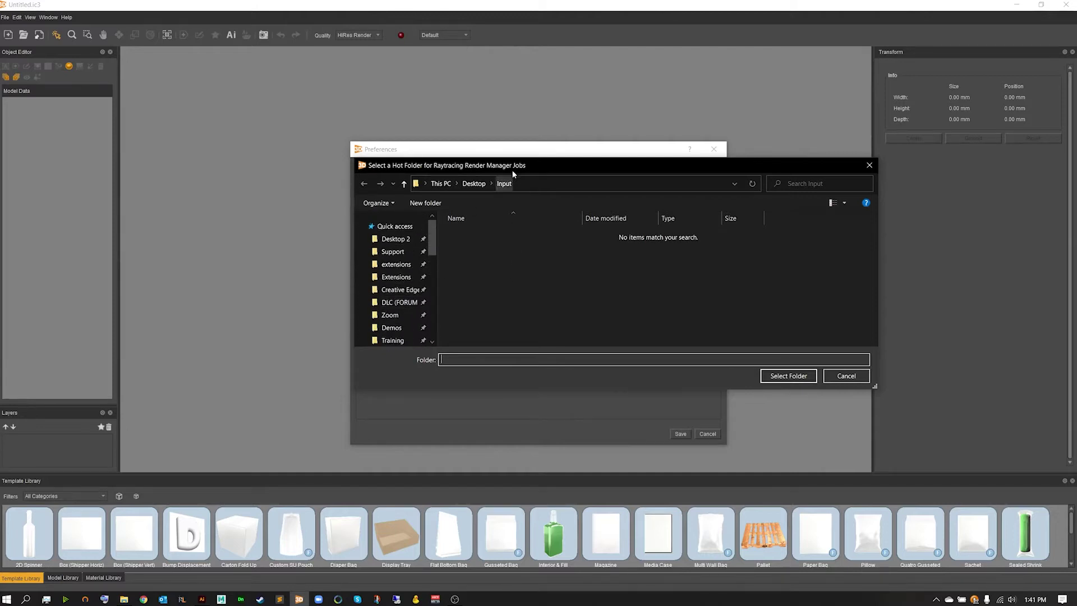
left_click_drag(511, 171, 454, 186)
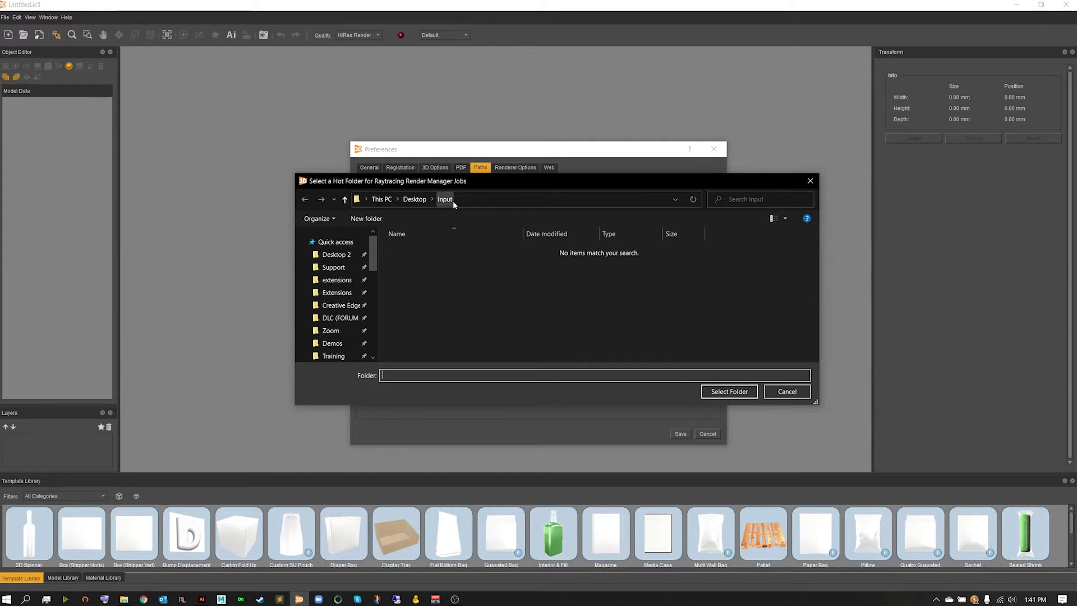
Step: Set the hotfolder path to the Desktop\Input folder, verify it, and save the Preferences
left_click(719, 392)
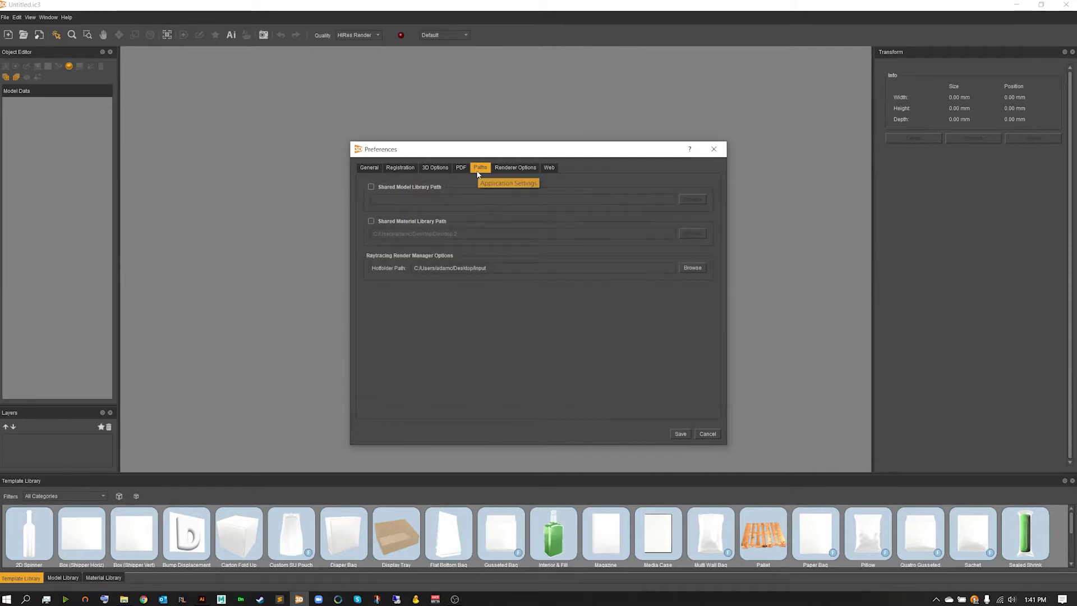
left_click_drag(487, 268, 455, 274)
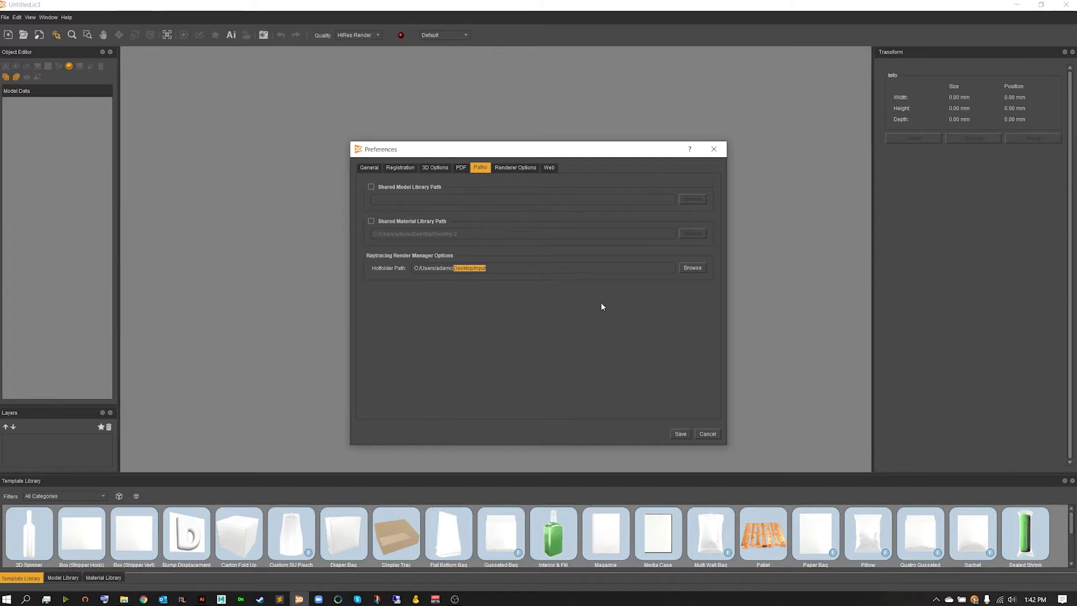
key("Right")
left_click(681, 436)
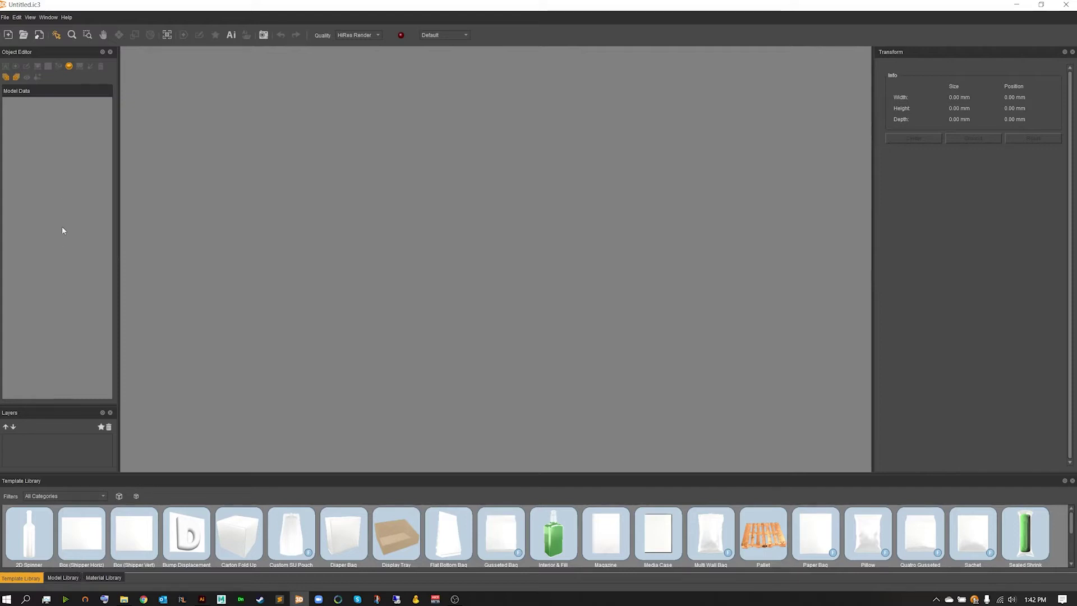
Step: Load the recent project 'ic3d custom peghole pouch.ic3' and turn the orange pouch model
left_click(5, 17)
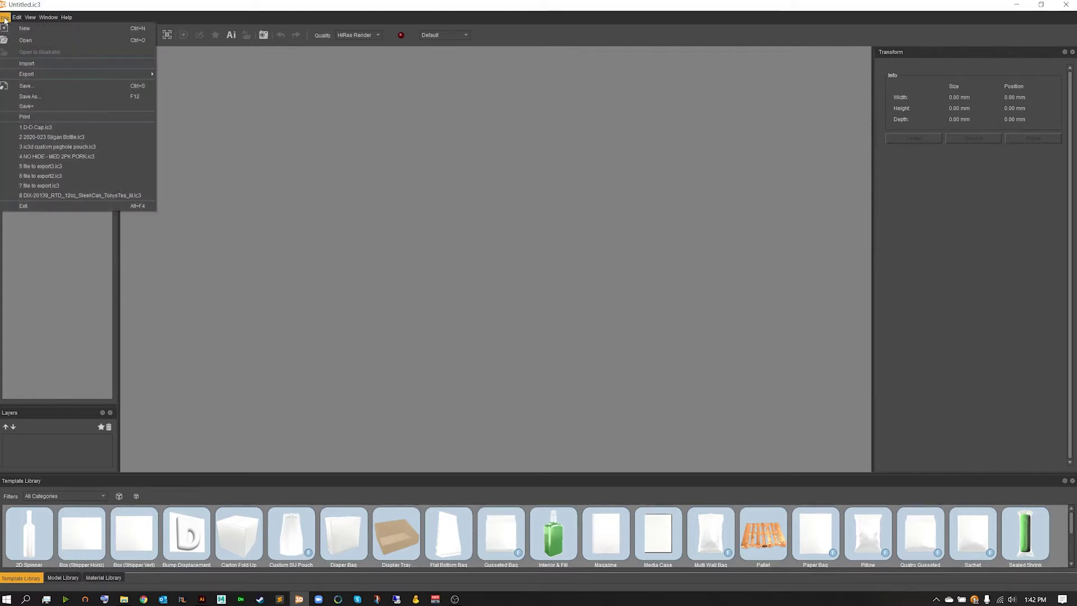
left_click(34, 146)
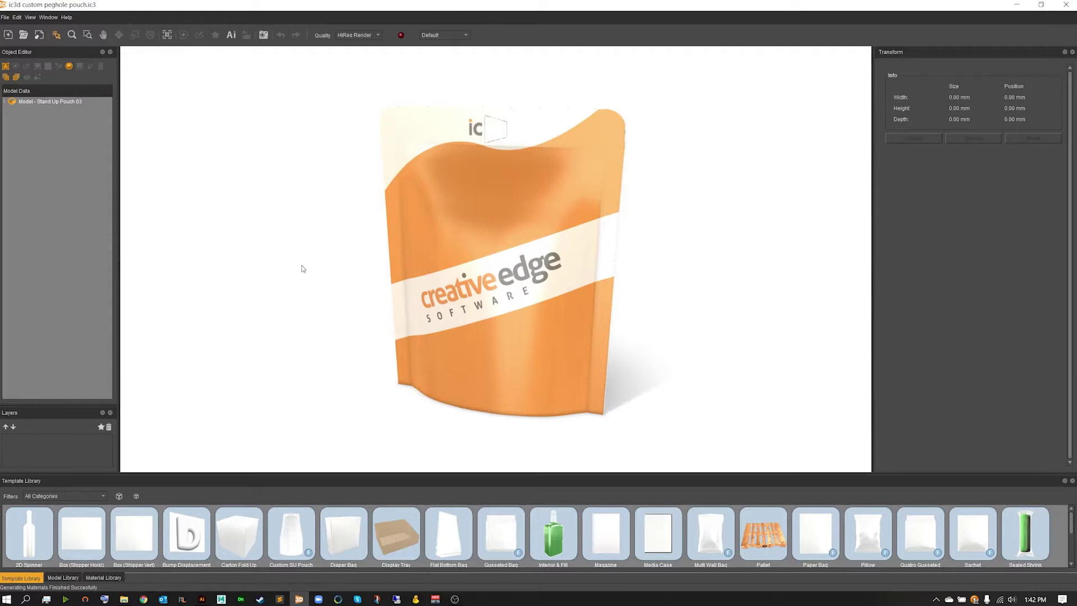
mouse_move(303, 267)
left_mouse_down()
mouse_move(332, 267)
mouse_move(307, 266)
left_mouse_up()
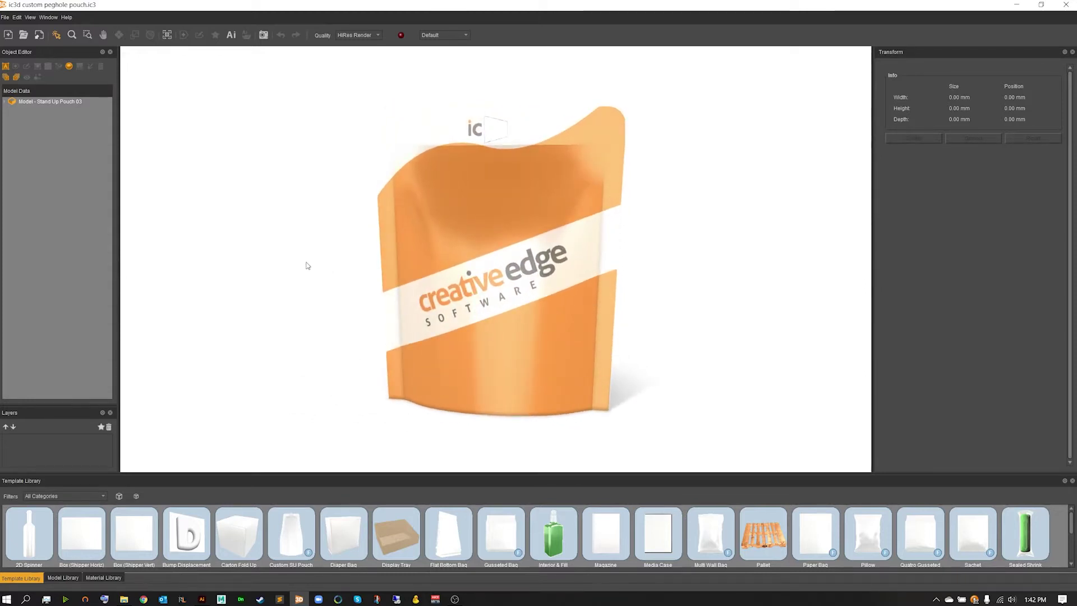
Step: In HiRes Image Export, keep 865 × 793 pixels and lower No. Samples from 1024 to 256
key("ctrl+e")
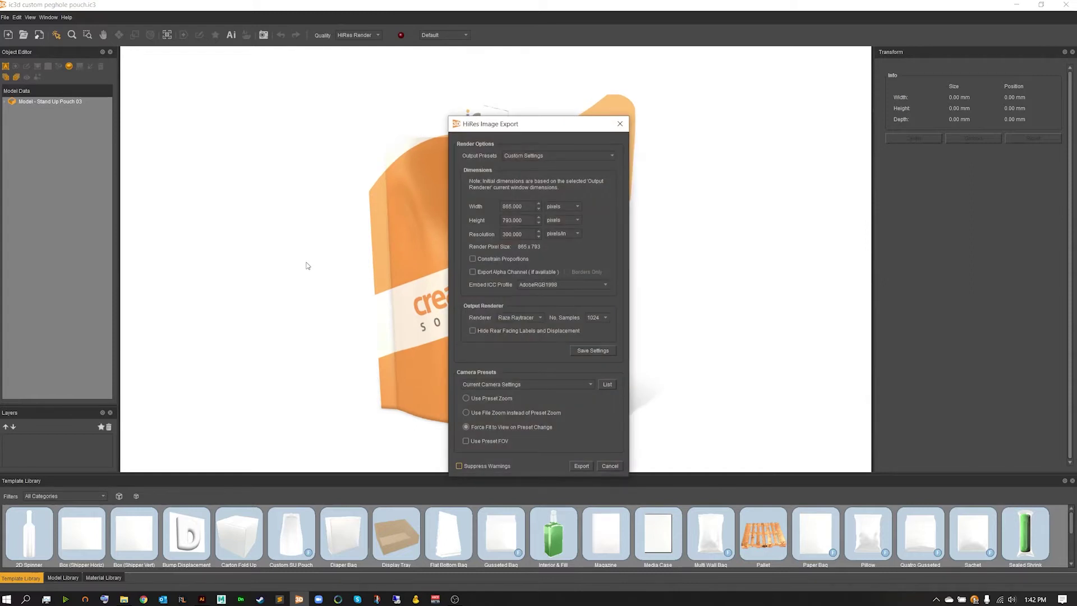
left_click_drag(494, 128, 231, 111)
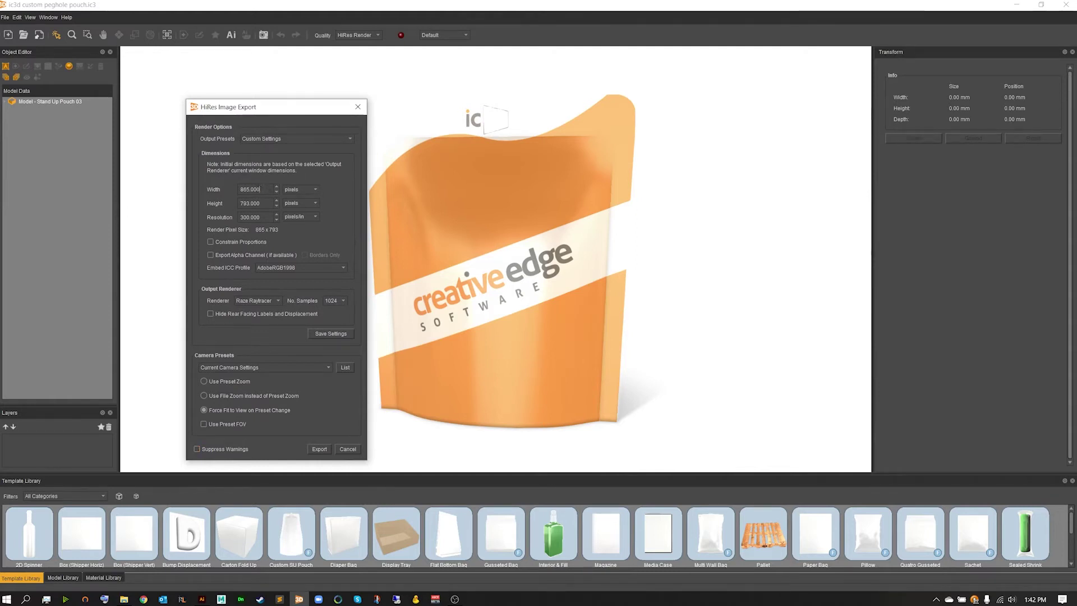
double_click(248, 190)
key("Tab")
key("Tab")
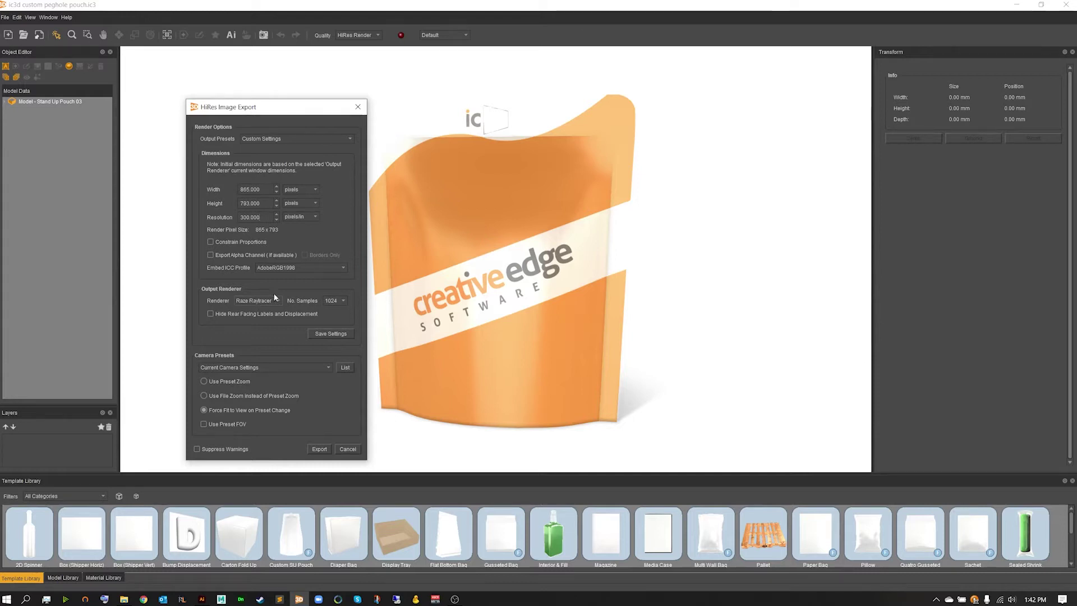
left_click(342, 300)
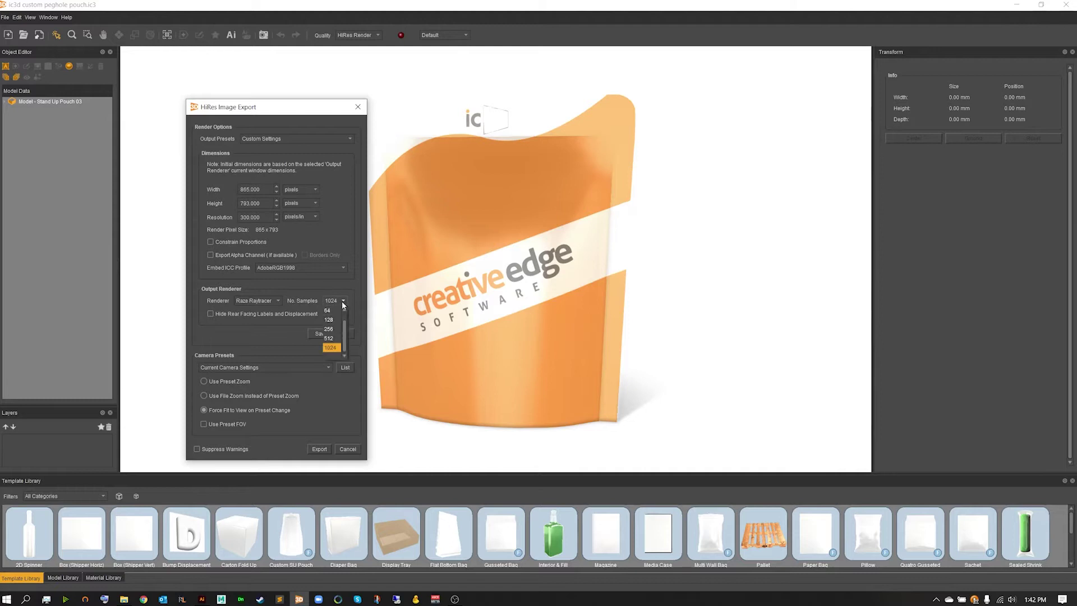
left_click(339, 331)
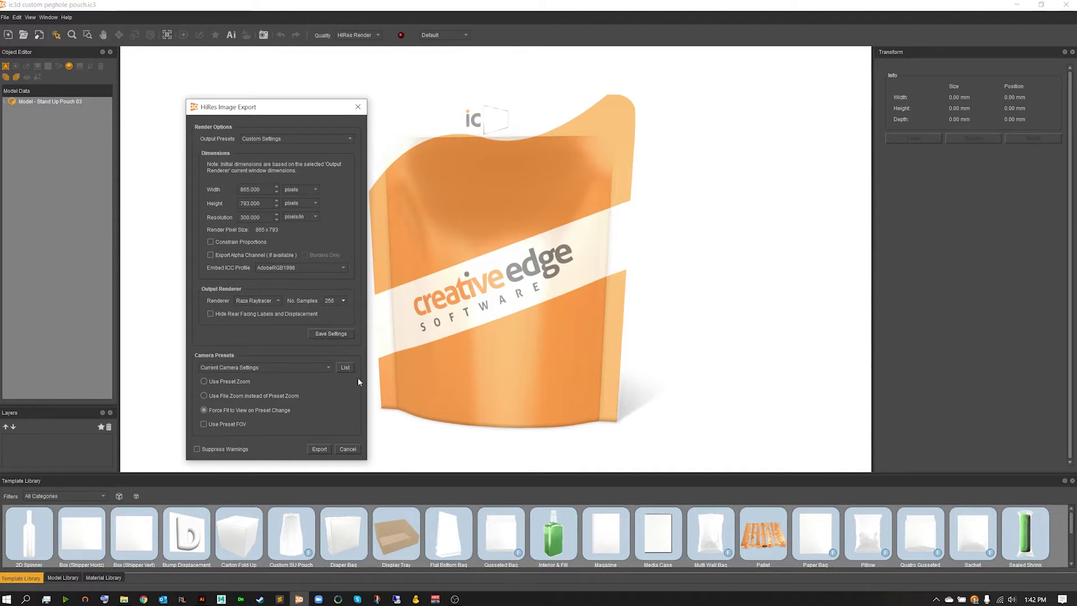
Step: Export the render as Test1.png in the pepsico folder and send the raytraced job to Render Manager
left_click(320, 450)
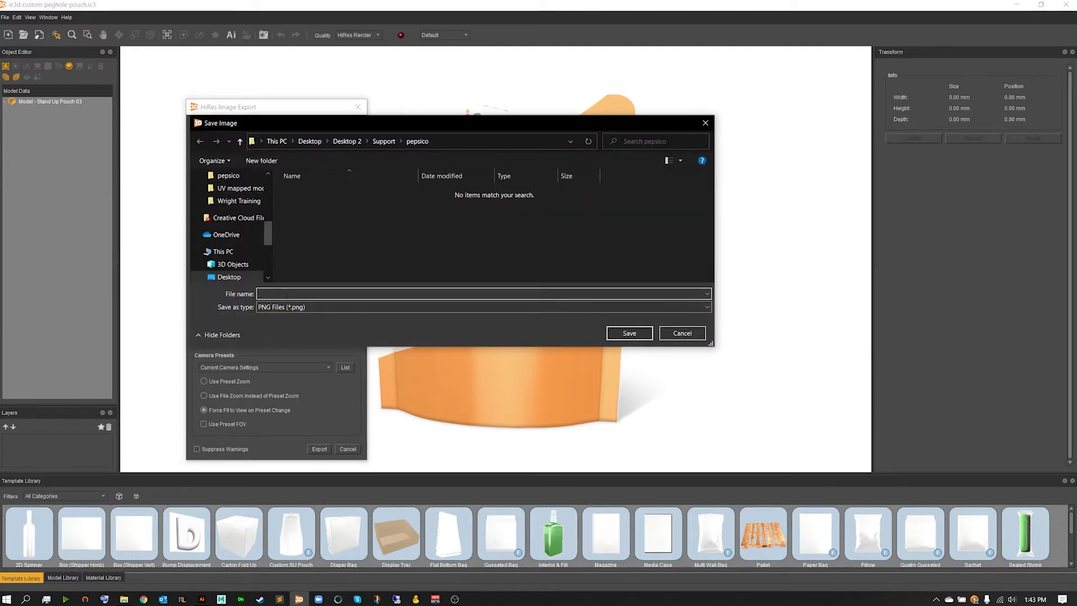
left_click_drag(248, 125, 394, 123)
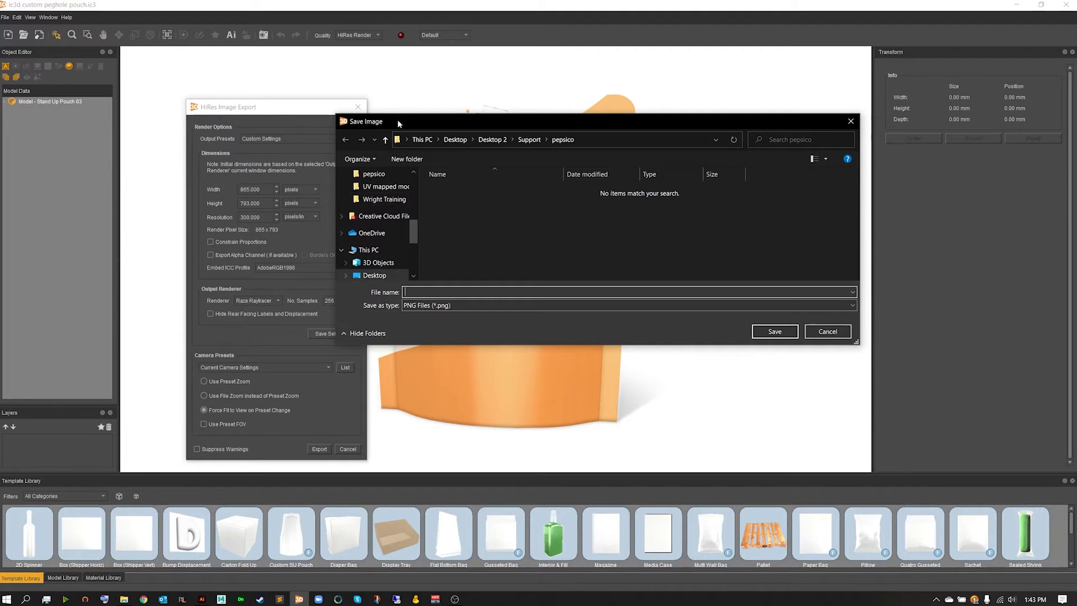
left_click_drag(397, 123, 410, 129)
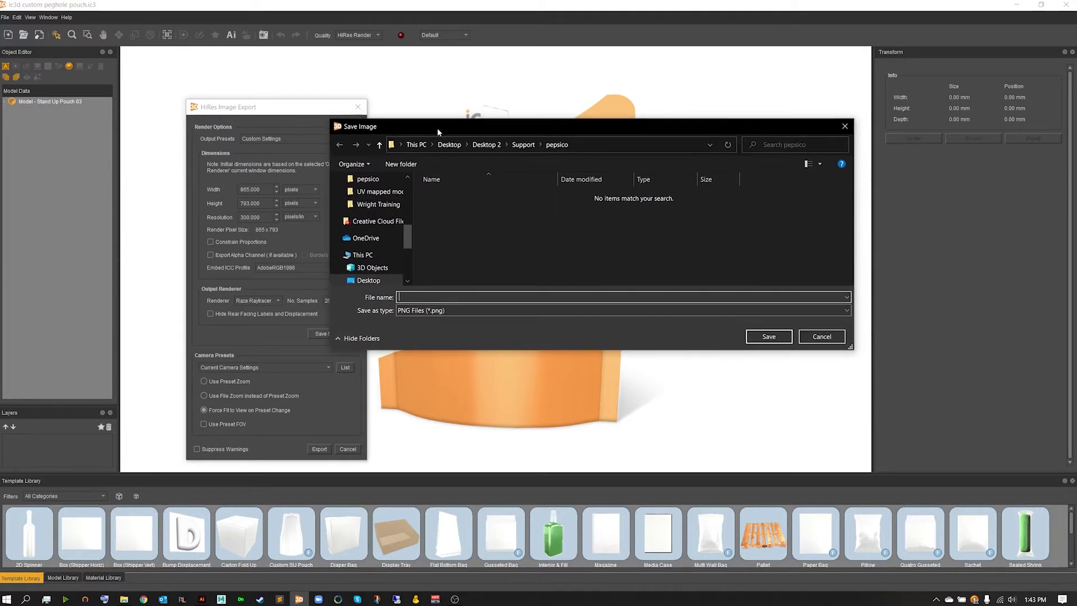
scroll(382, 239, "up", 2)
scroll(380, 242, "down", 2)
left_click(359, 339)
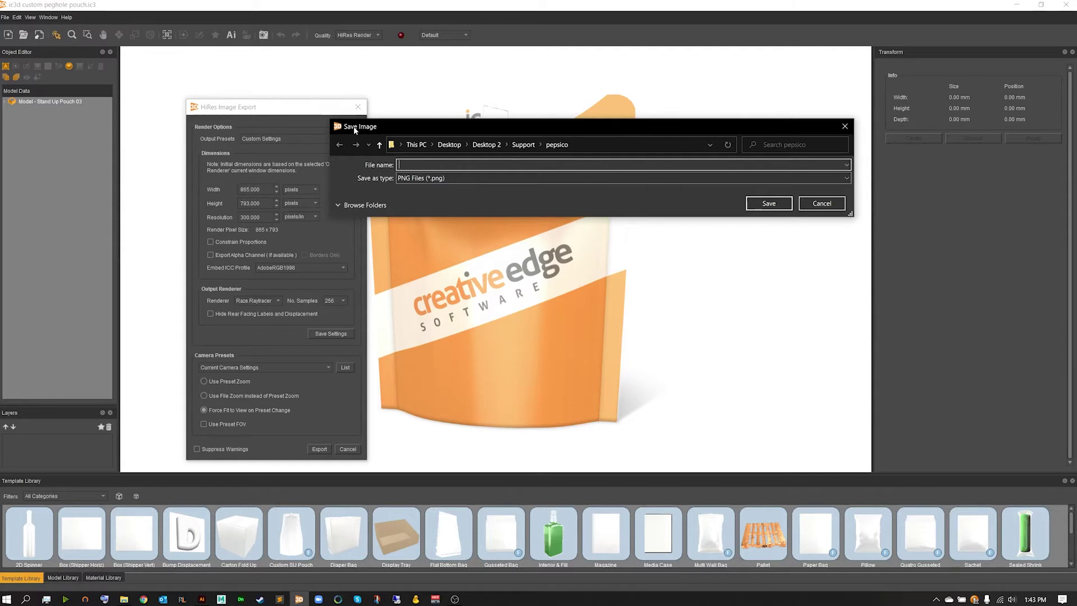
type("Test1")
left_click(775, 207)
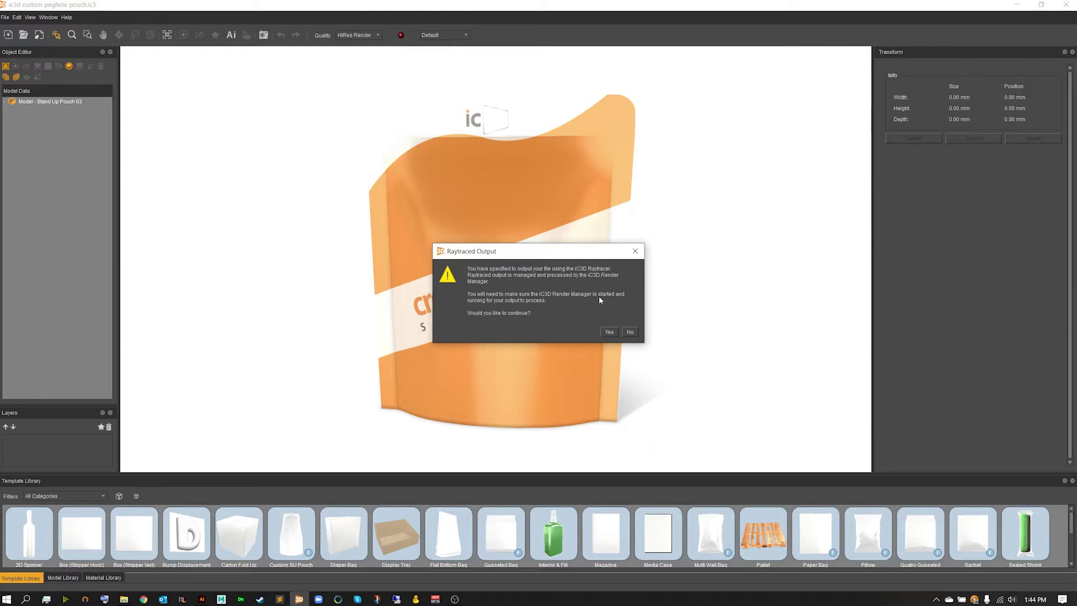
left_click(608, 332)
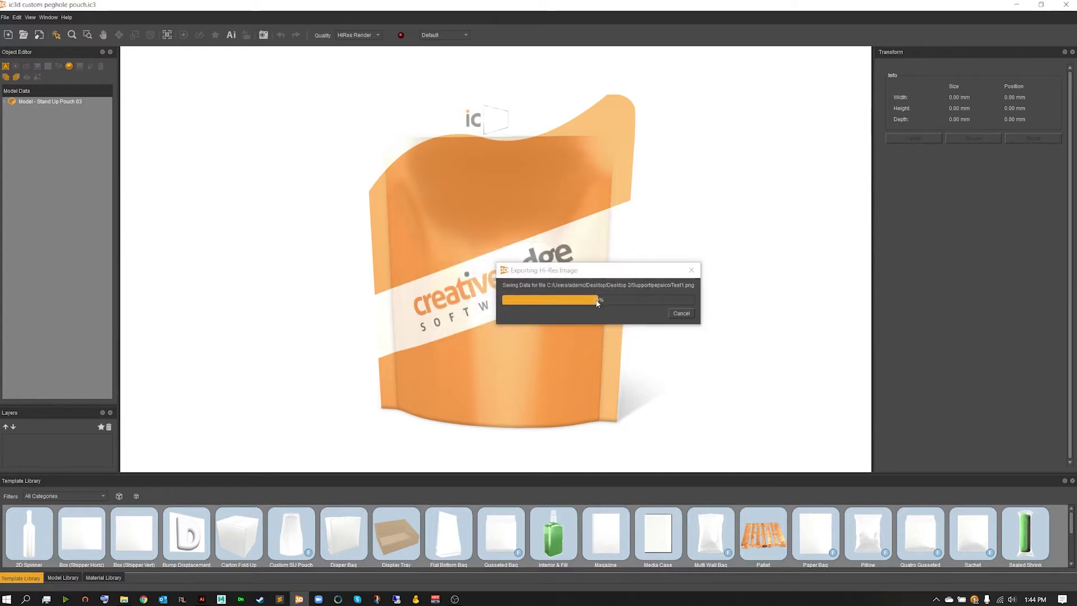
Step: Open the Desktop Input hot folder and inspect its IC3 and System Information job files
mouse_move(124, 602)
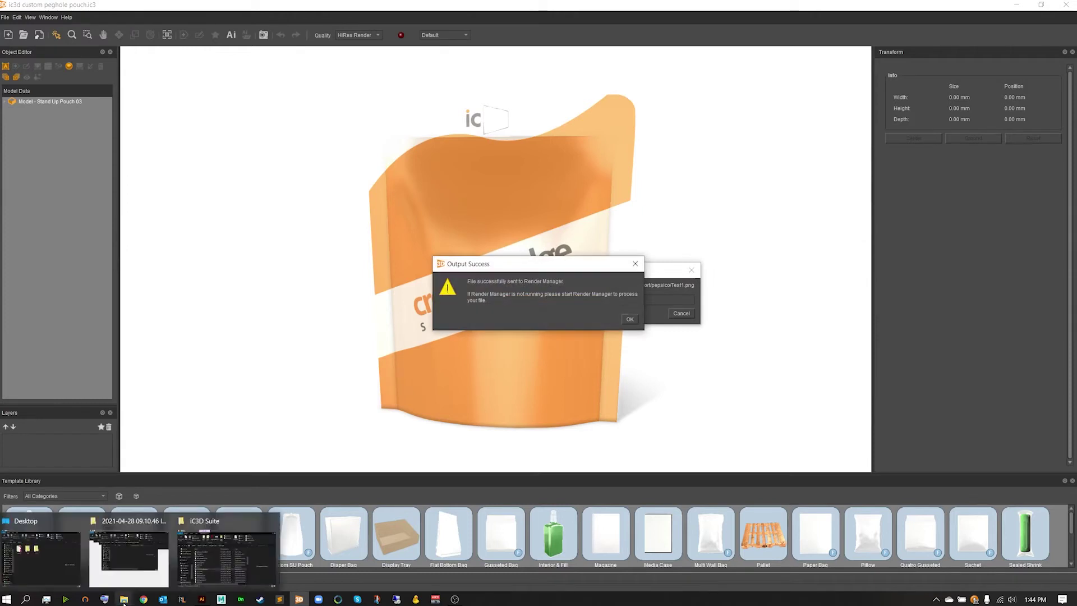
left_click(65, 567)
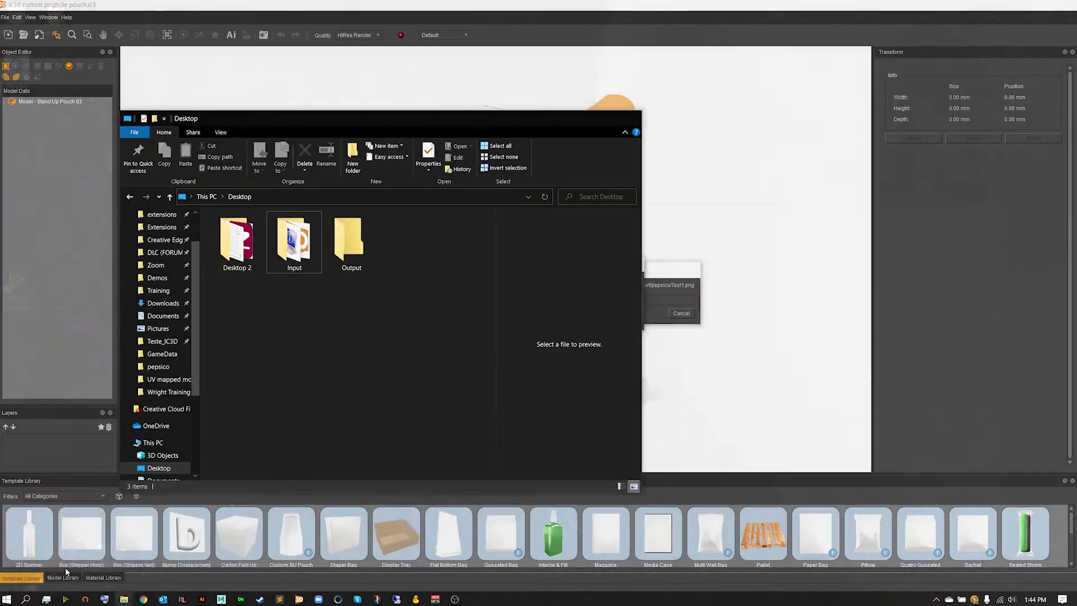
double_click(293, 241)
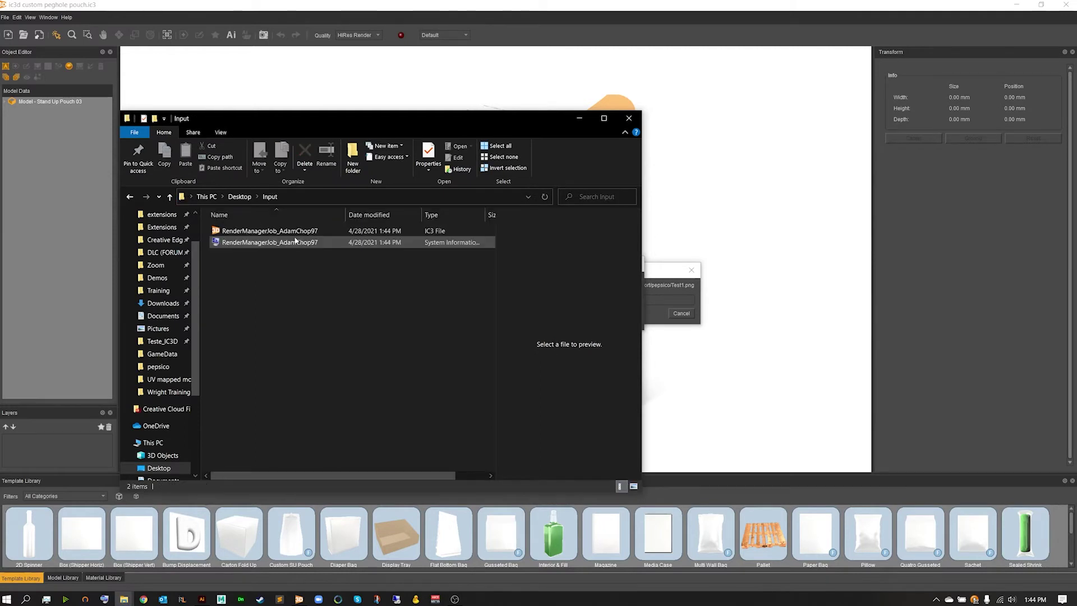
left_click(277, 234)
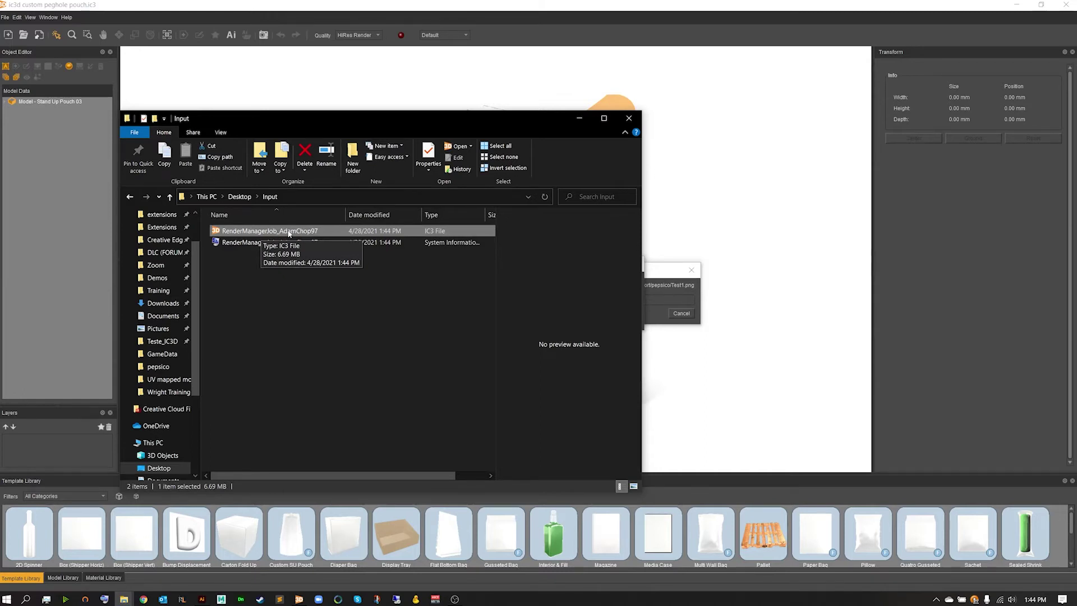
left_click(246, 243)
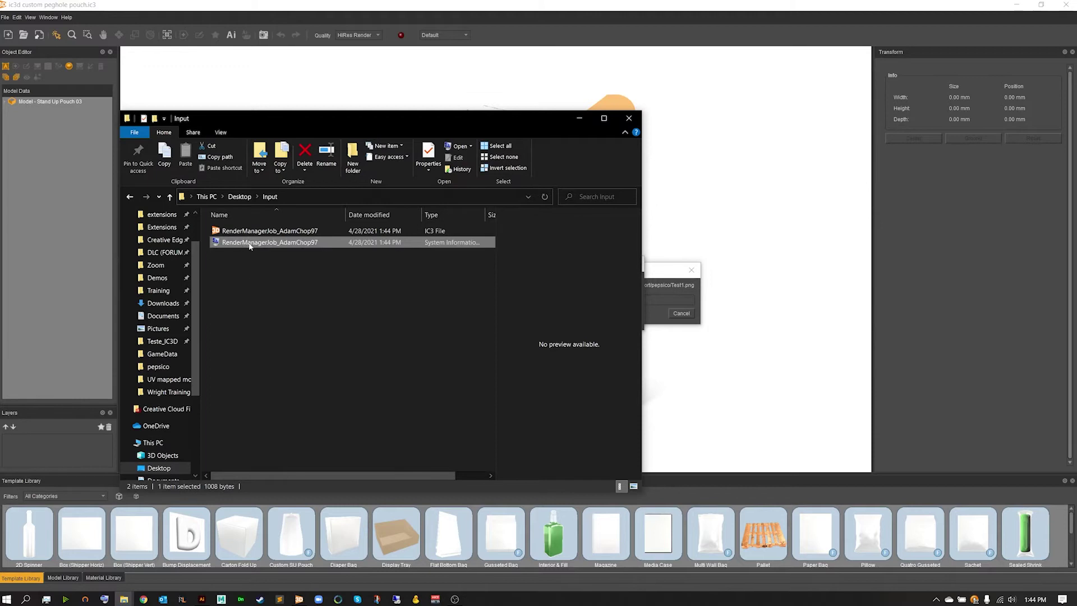
left_click(238, 234)
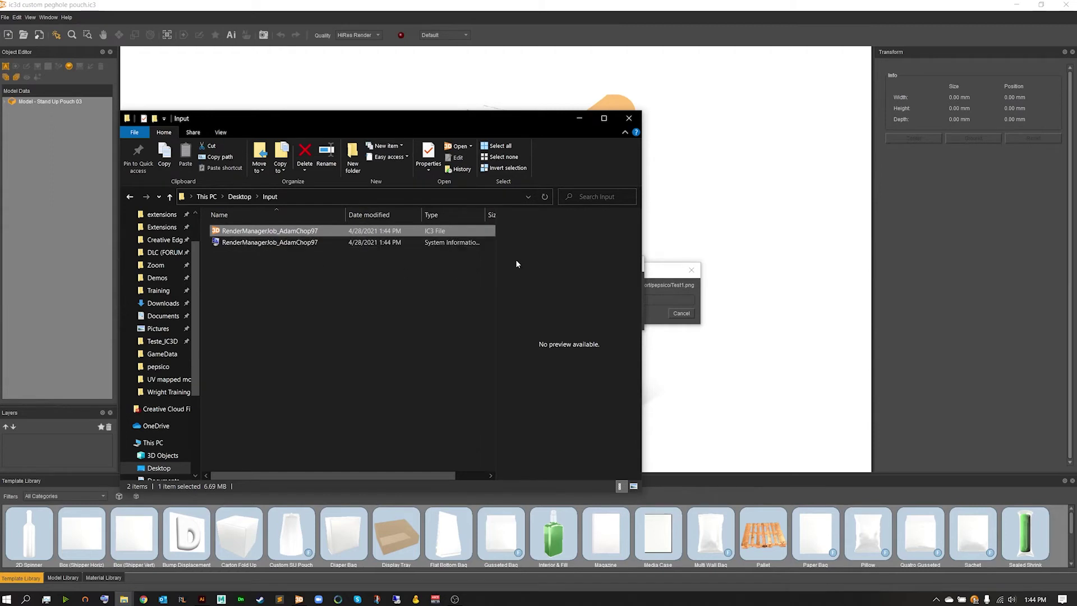
left_click_drag(500, 126, 450, 110)
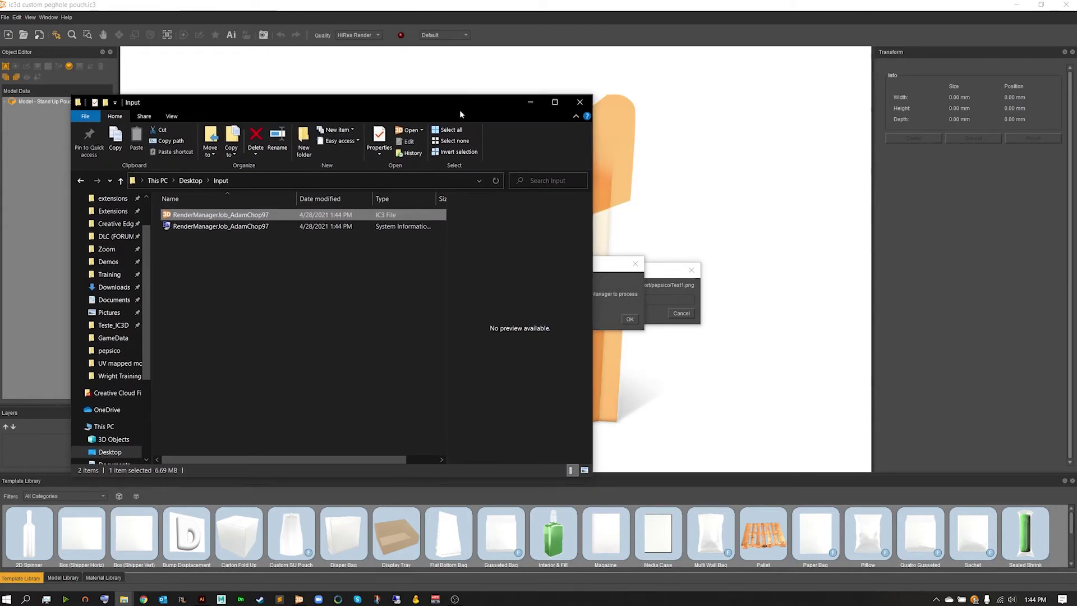
Step: Dismiss the iC3D message, minimize iC3D Suite, and launch iC3DRenderManager from the program folder
left_click(630, 319)
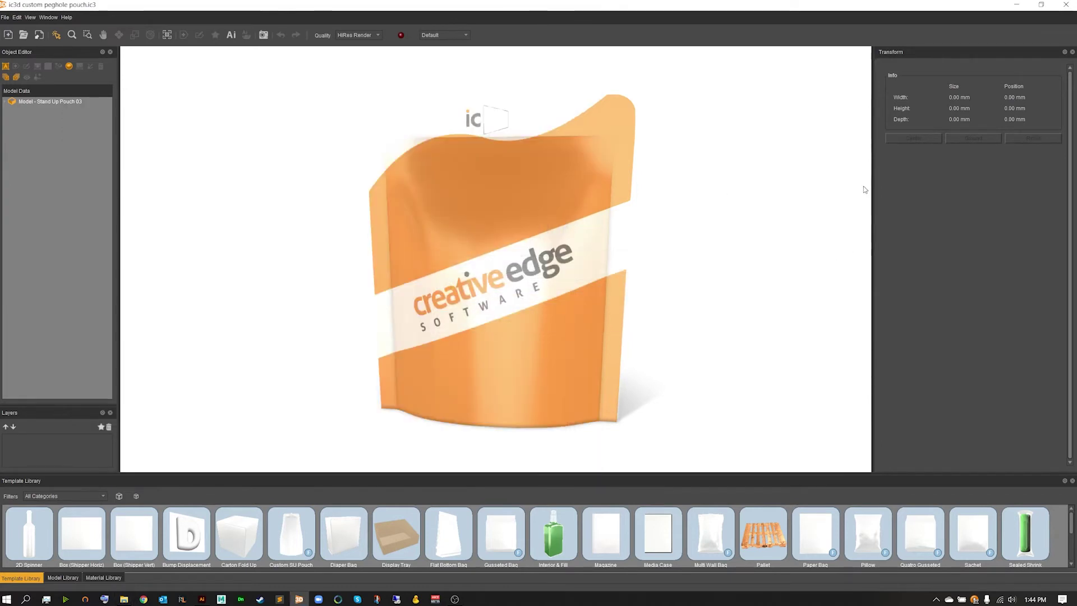
left_click(1013, 7)
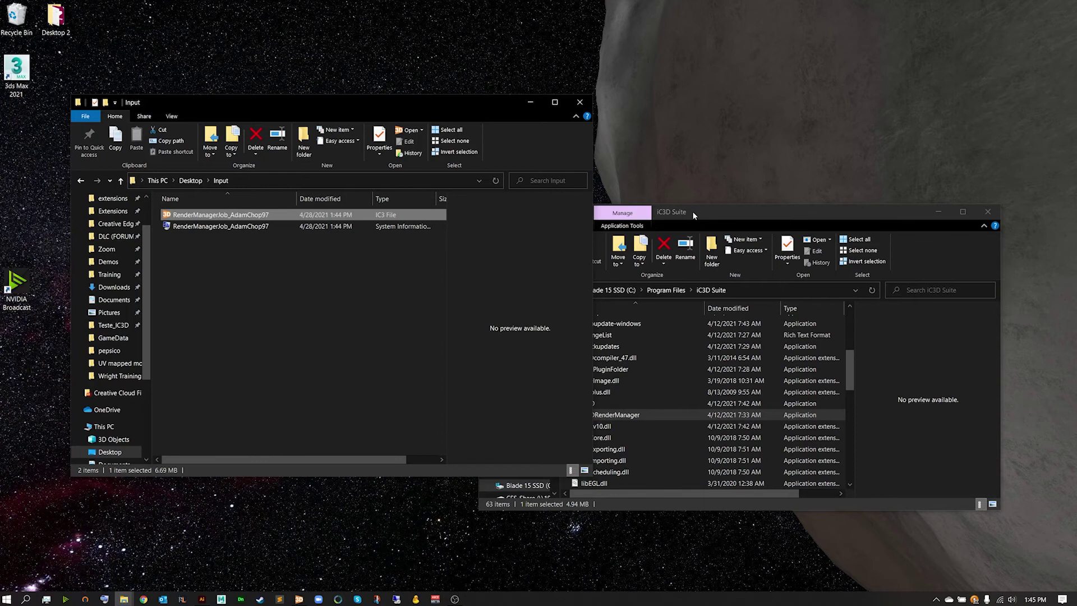
left_click_drag(692, 211, 719, 174)
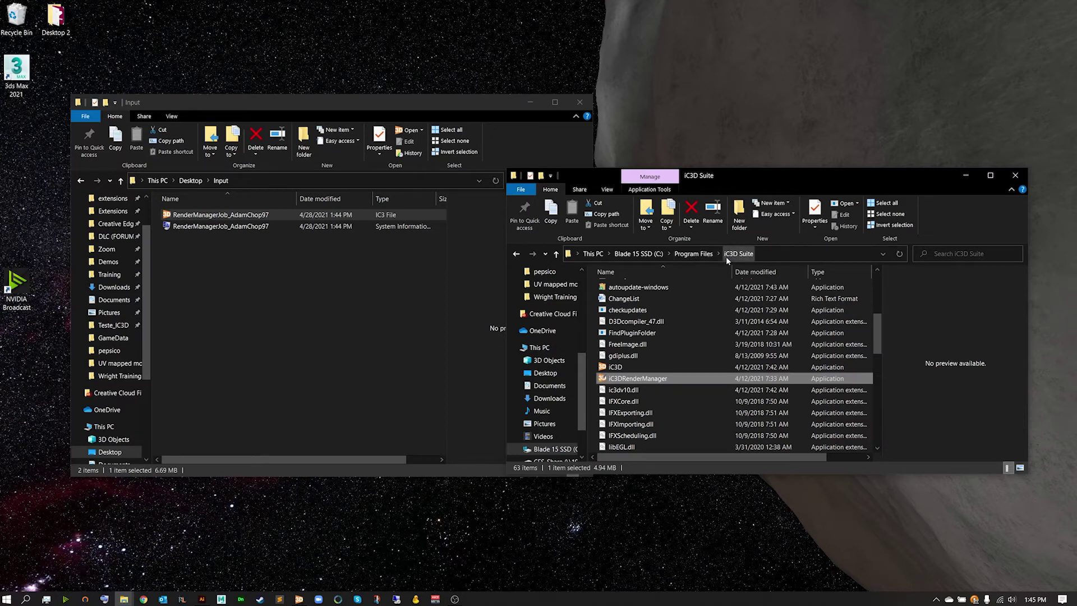
double_click(643, 380)
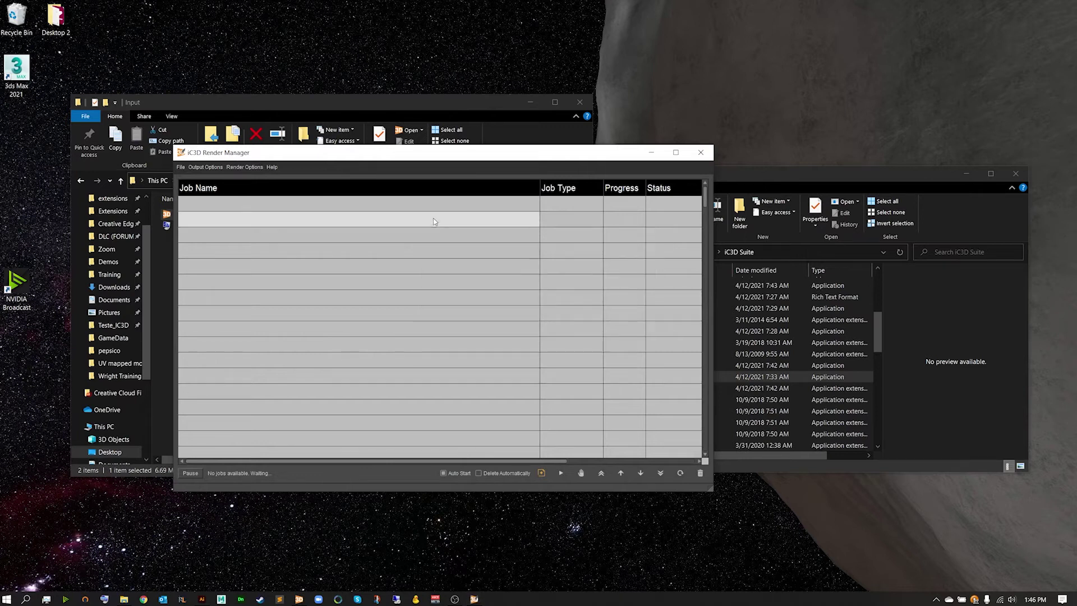
Step: Shift the Render Manager window slightly right and open its File menu
left_click_drag(416, 162, 439, 164)
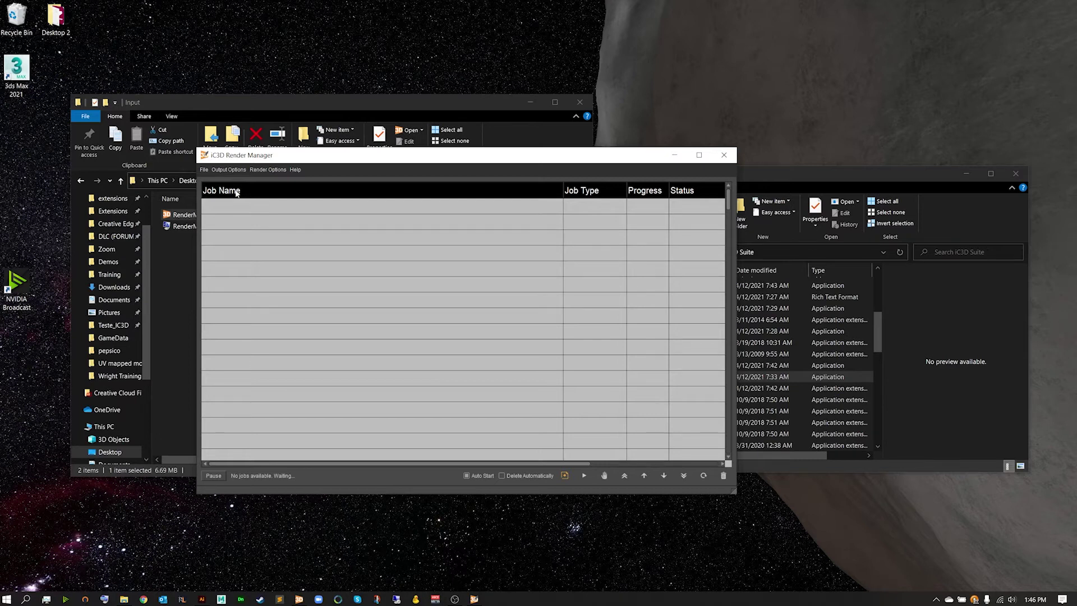
left_click(204, 169)
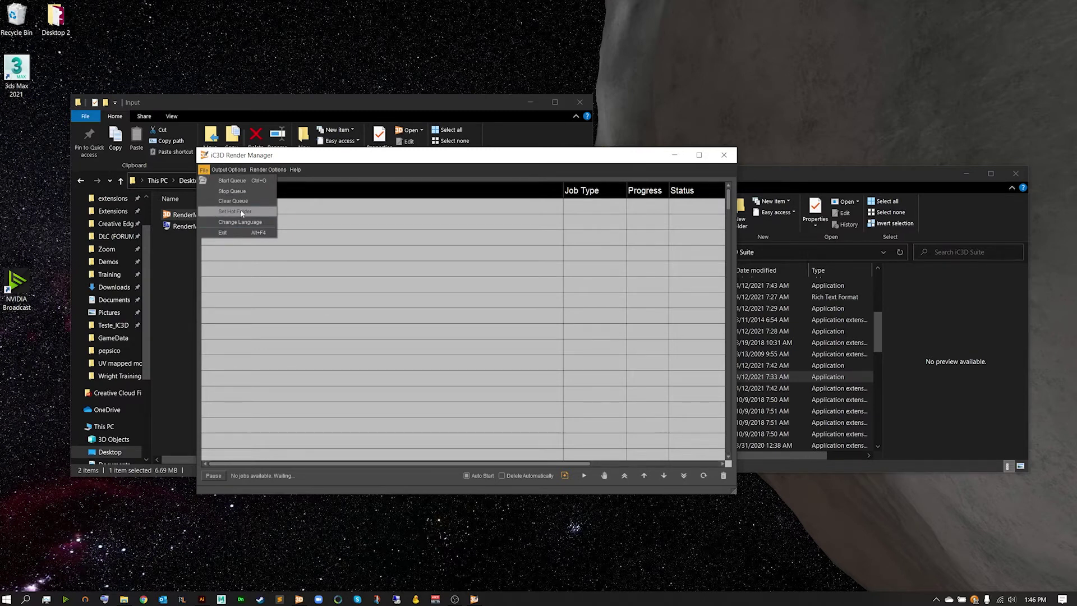
Step: Return Explorer to the Desktop, select the empty Output folder, and bring Render Manager forward
left_click(236, 257)
left_click(184, 247)
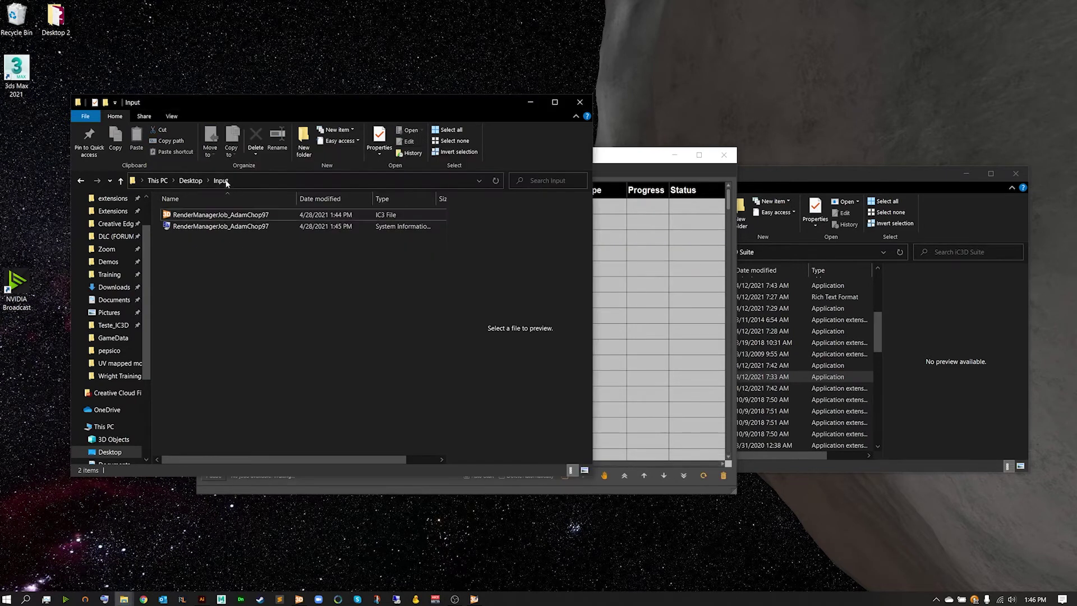
left_click(190, 180)
left_click(288, 226)
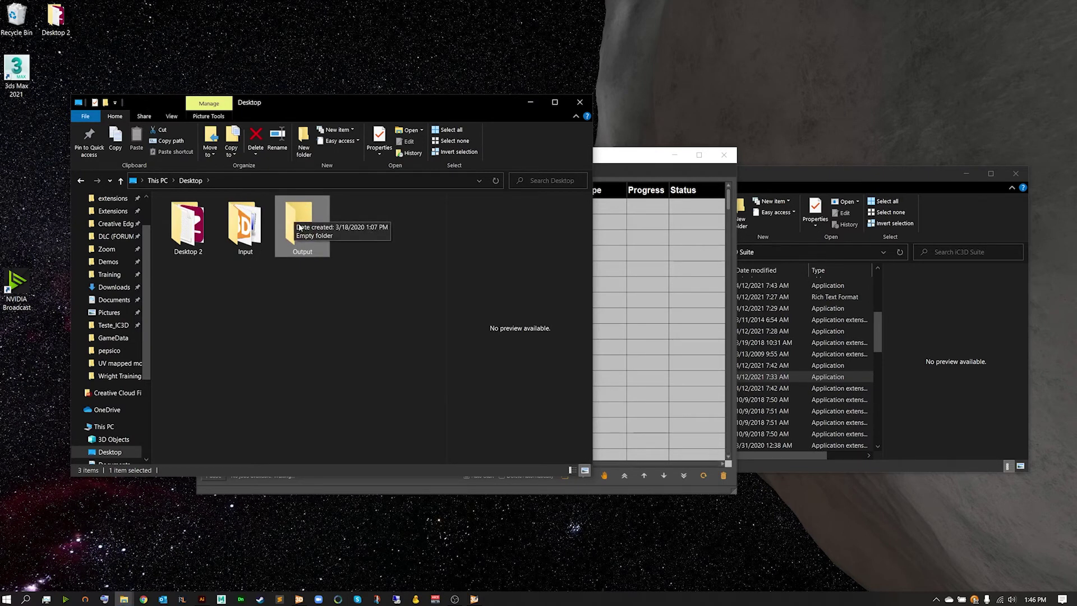
left_click(638, 159)
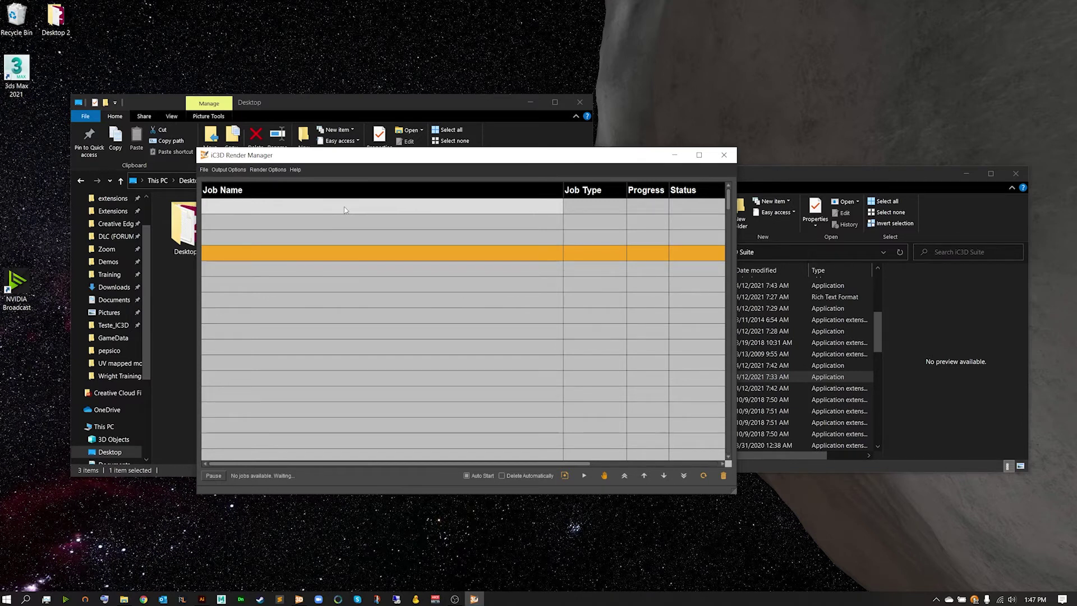
Step: Begin setting Input as the hot folder, cancel that, and untick Auto Start
left_click(347, 209)
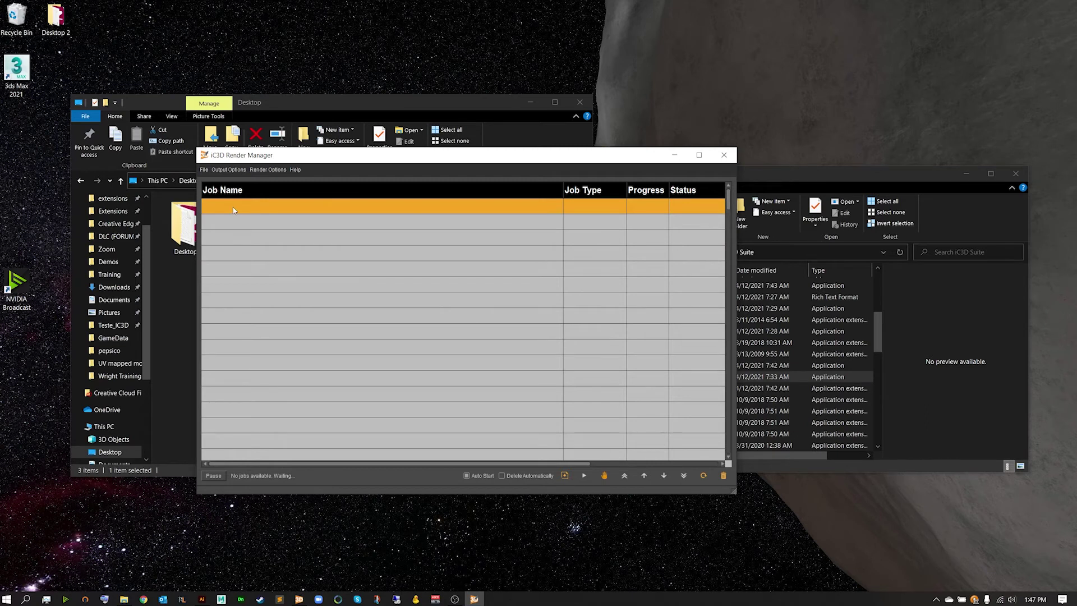
left_click(203, 170)
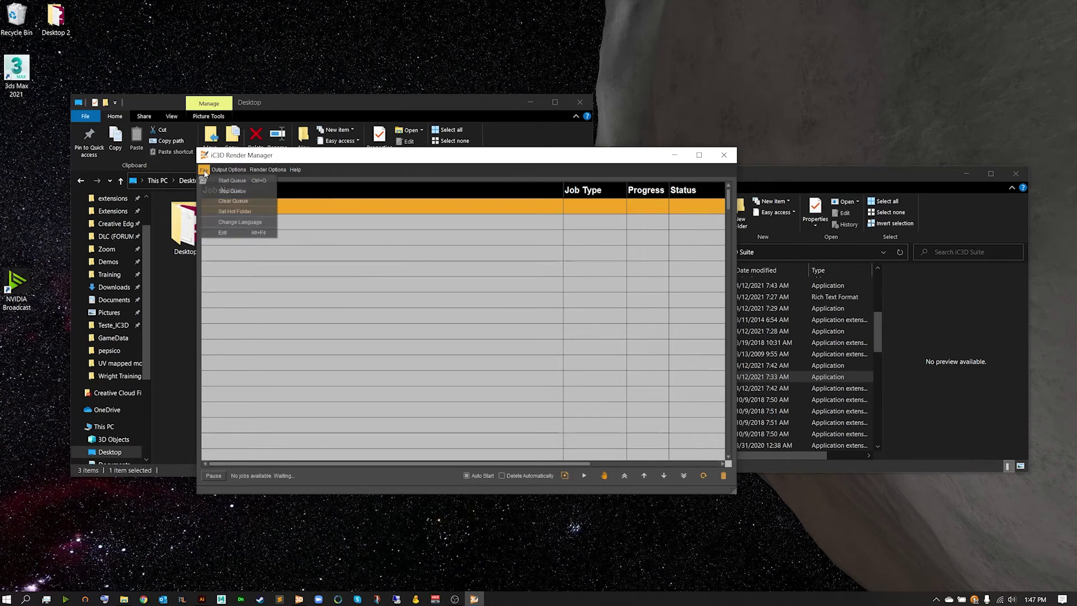
left_click(236, 212)
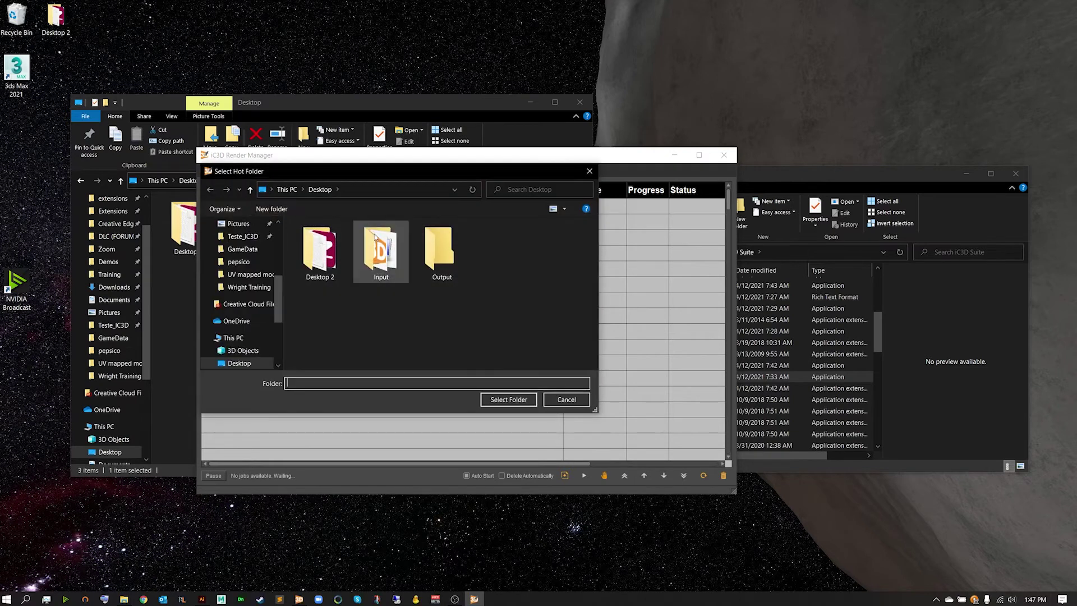
left_click(378, 245)
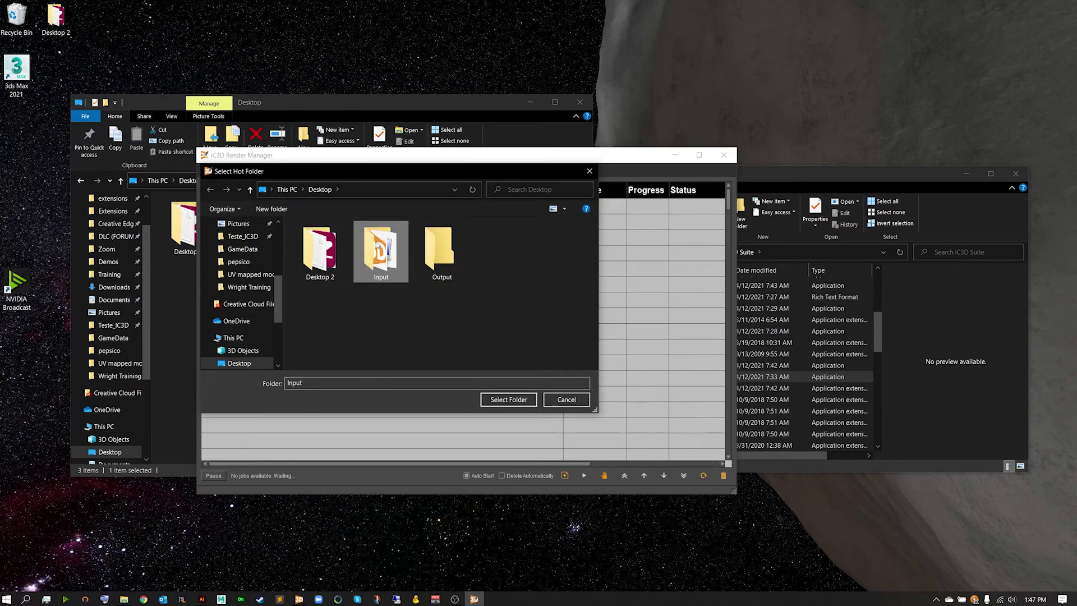
left_click(562, 399)
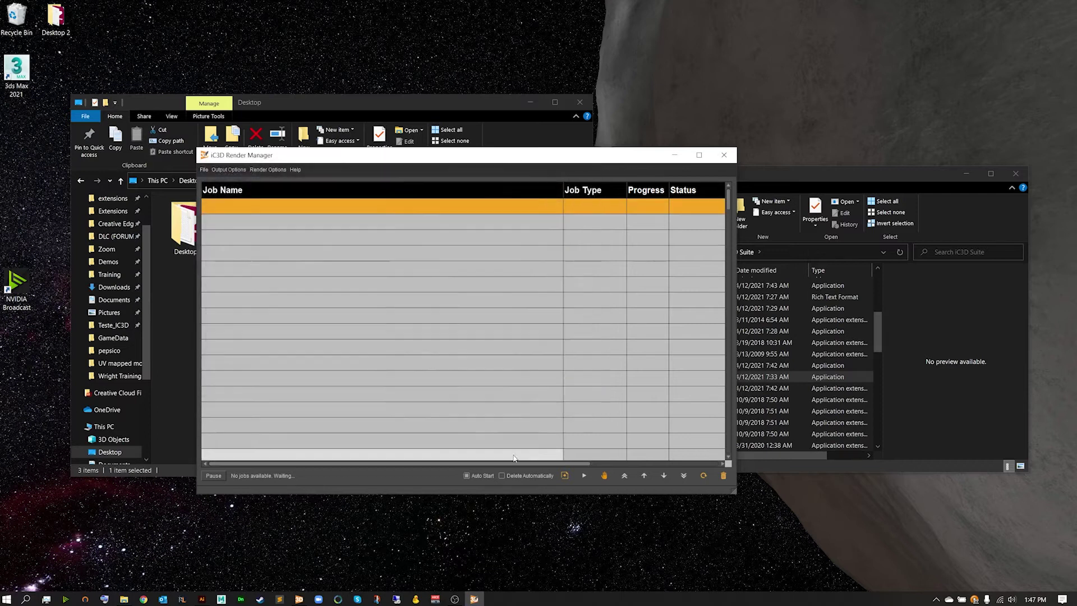
left_click(476, 476)
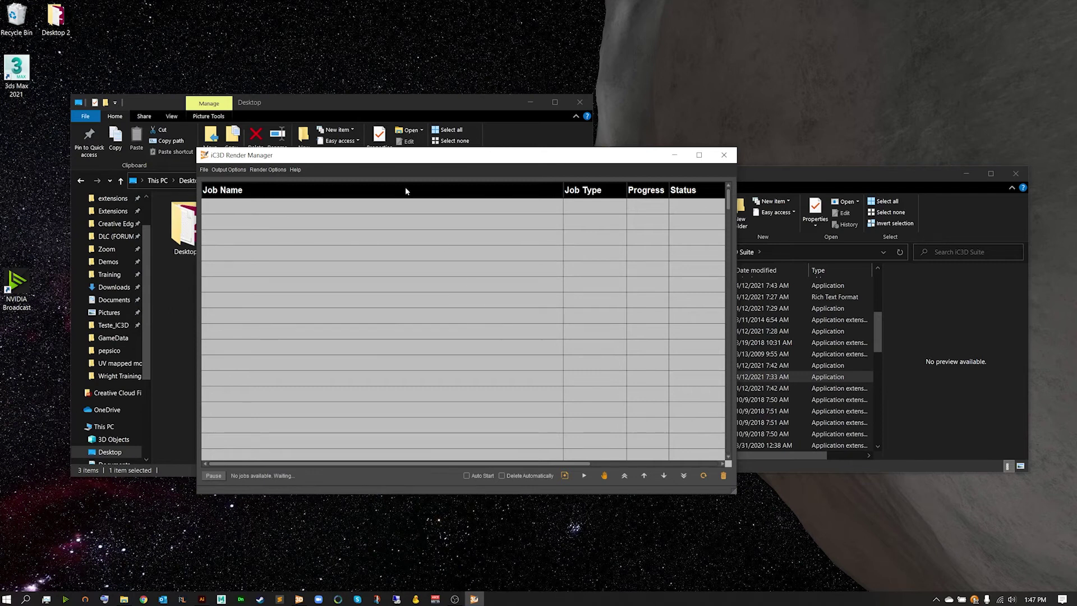
Step: Set the Input folder as the hot folder, queuing the peghole pouch job
left_click_drag(405, 155, 391, 156)
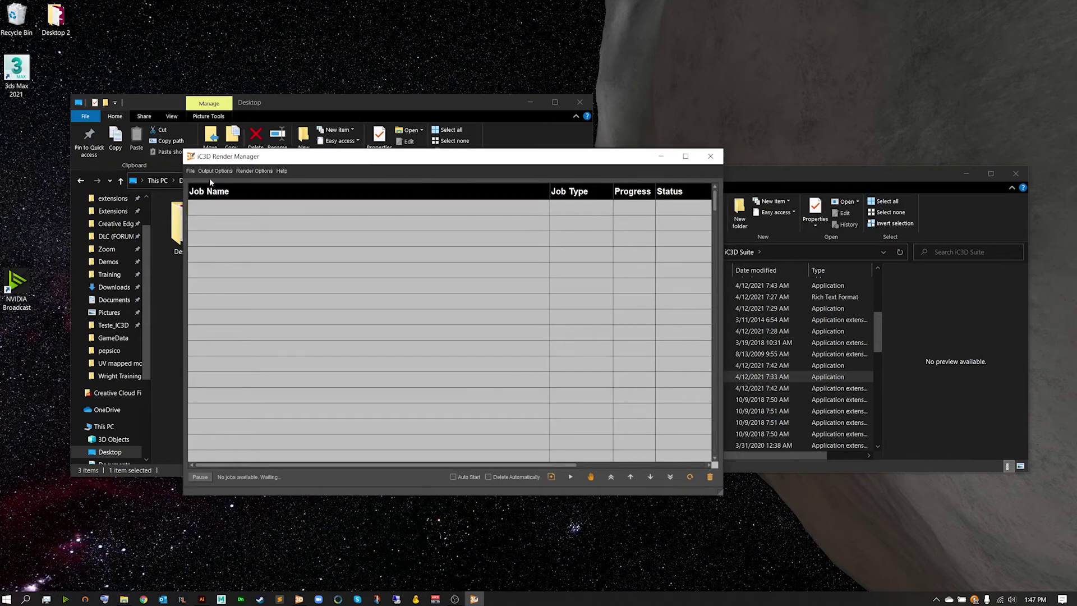
left_click(190, 171)
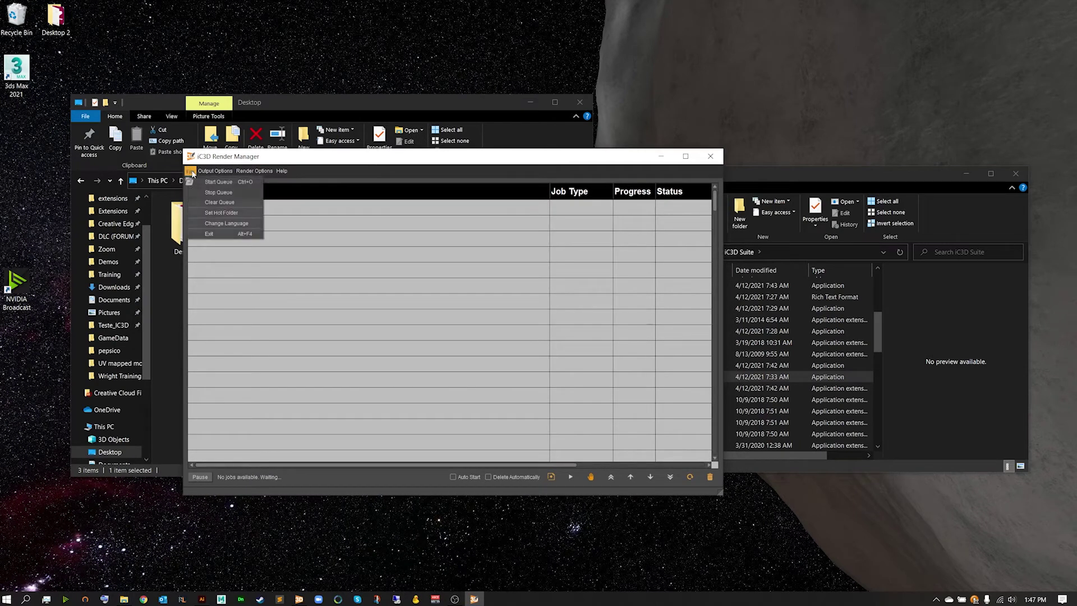
left_click(204, 217)
left_click(367, 255)
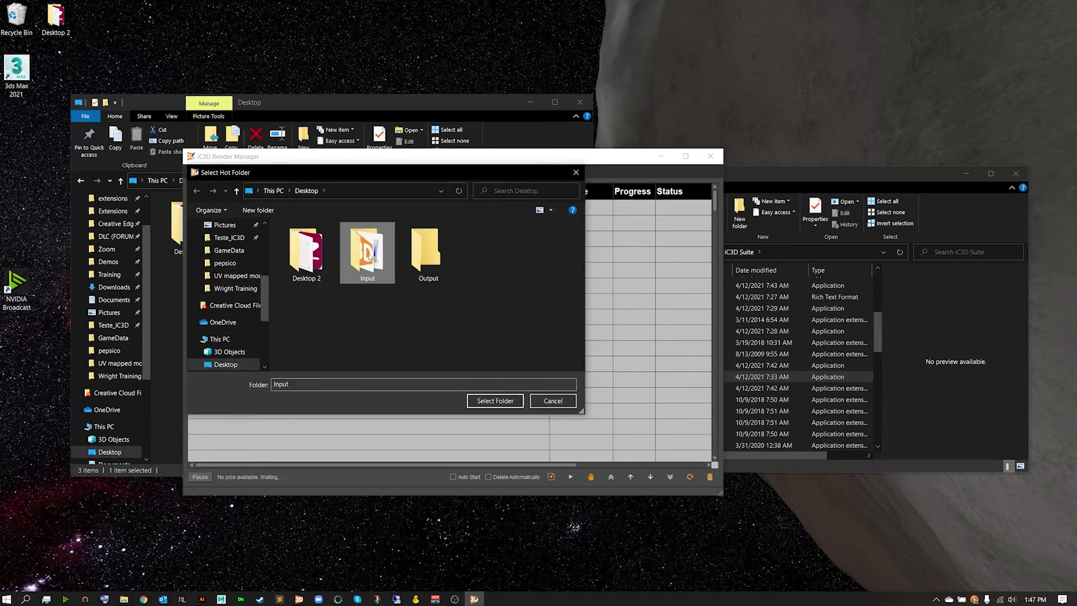
left_click(493, 401)
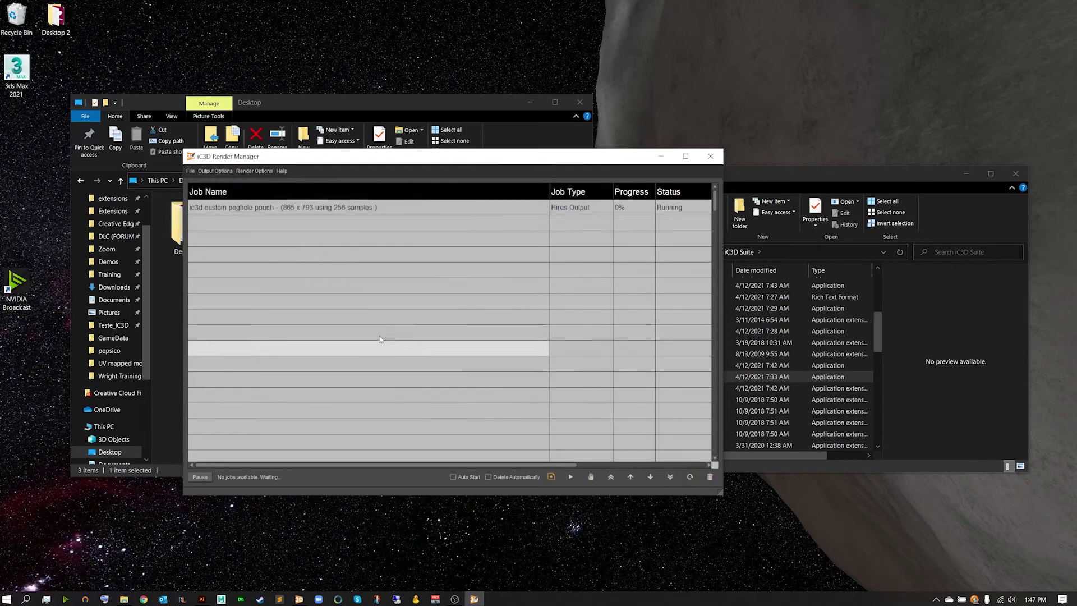
Step: Pause the render queue, select the peghole pouch job, and open Output Options
left_click(204, 477)
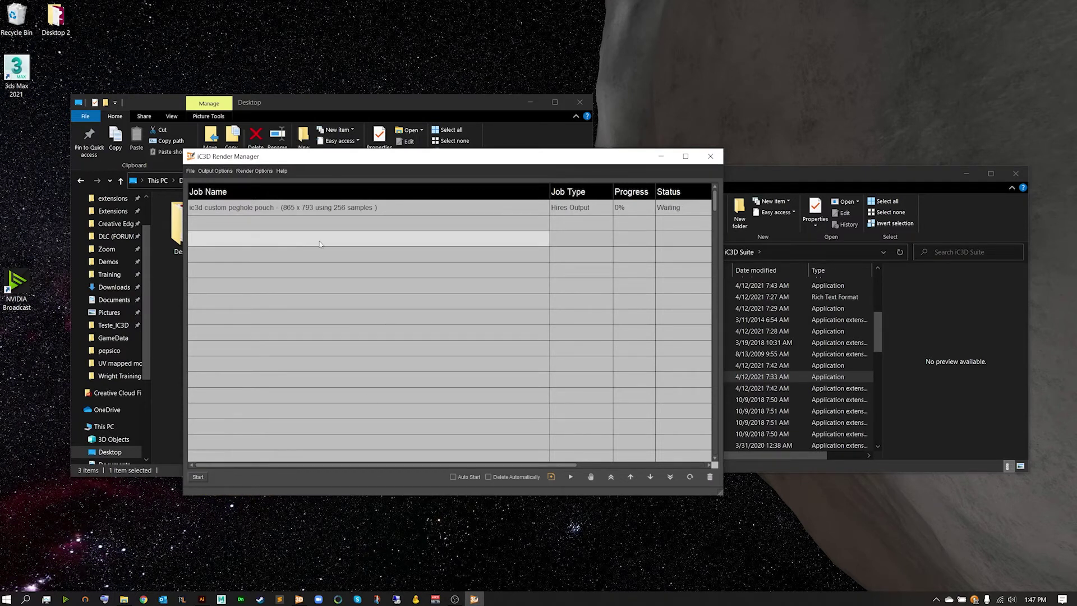
mouse_move(245, 213)
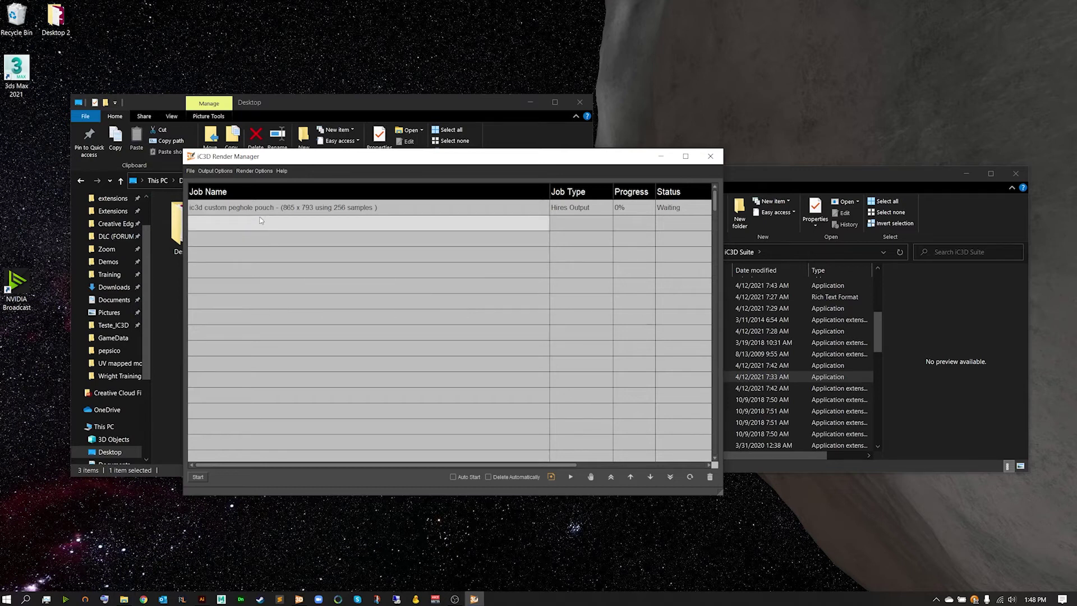
left_click(525, 212)
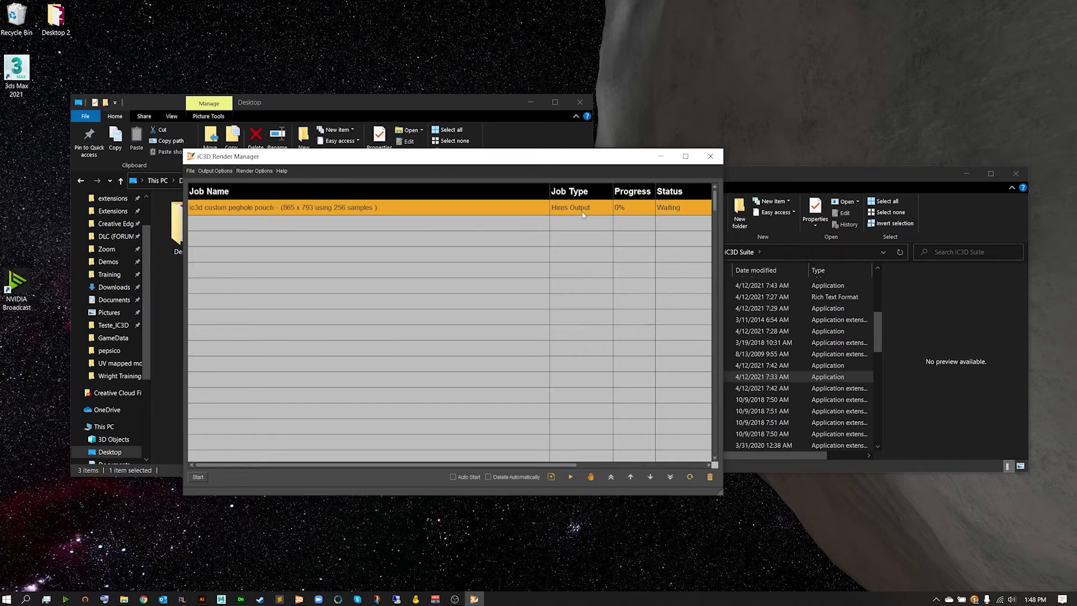
mouse_move(582, 213)
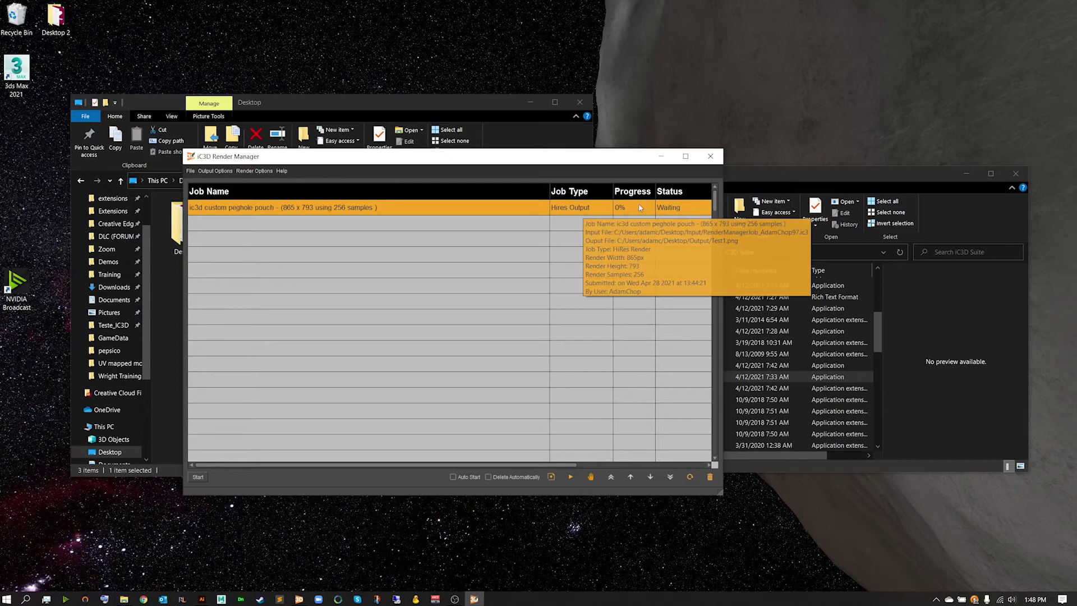
mouse_move(623, 209)
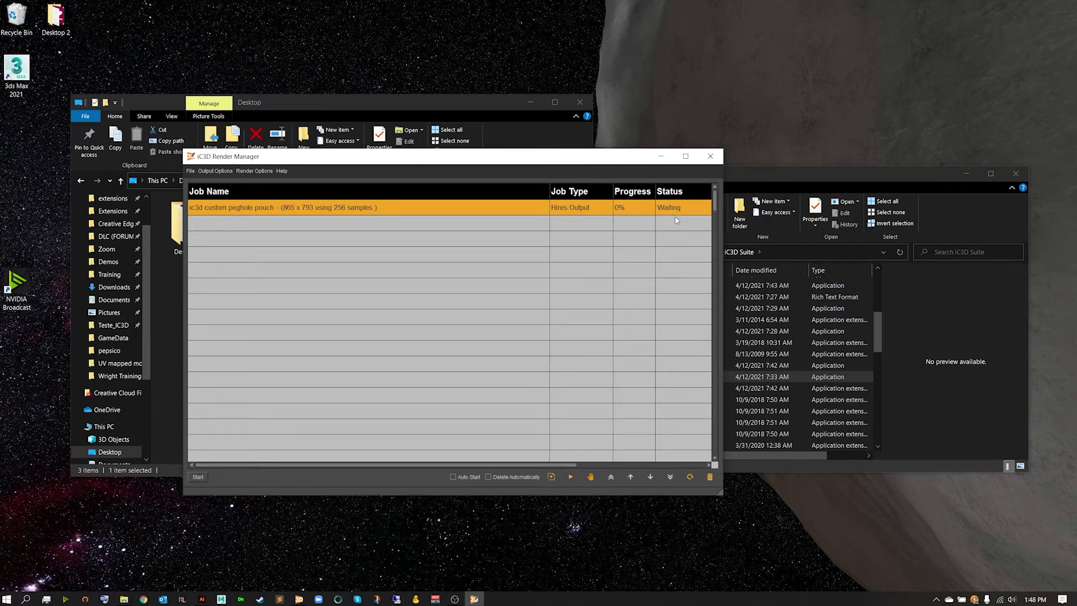
left_click(699, 255)
left_click(223, 172)
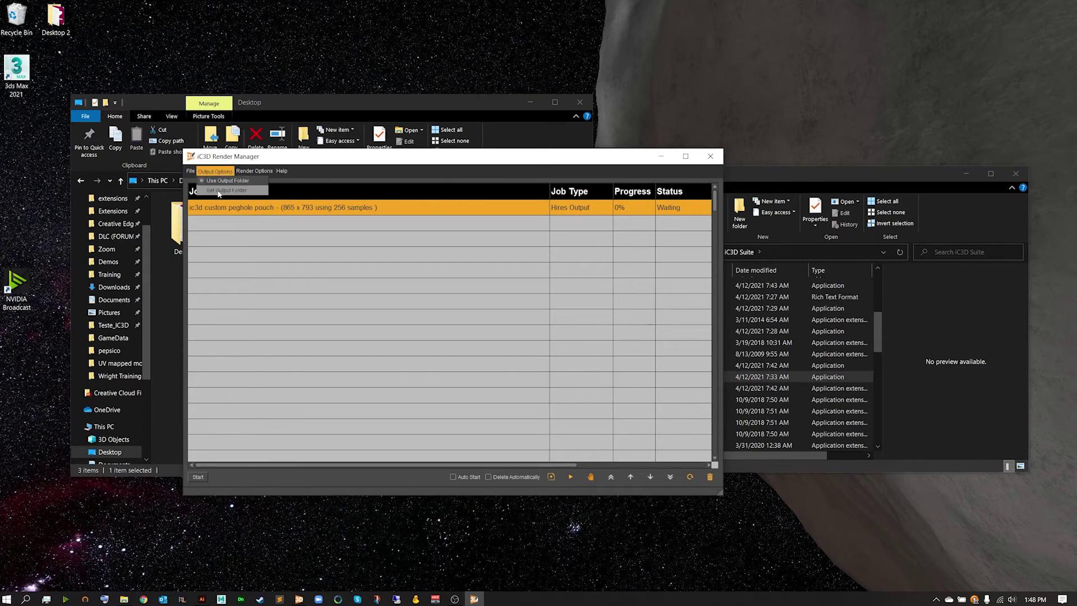
Step: Make Desktop\Output the rendered-image folder, then reselect the peghole pouch job
left_click(220, 191)
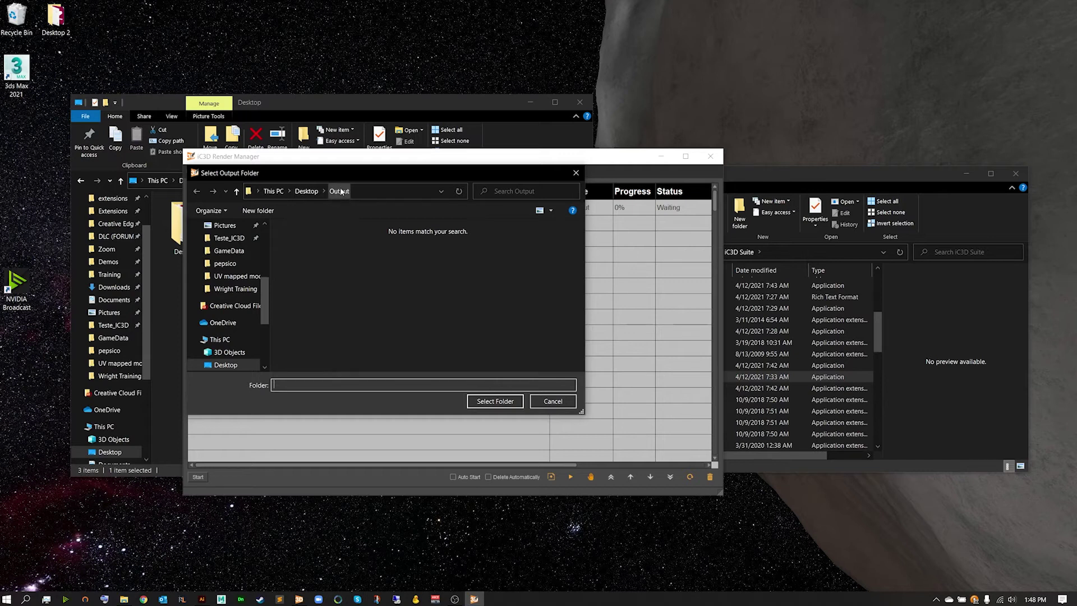
left_click(483, 402)
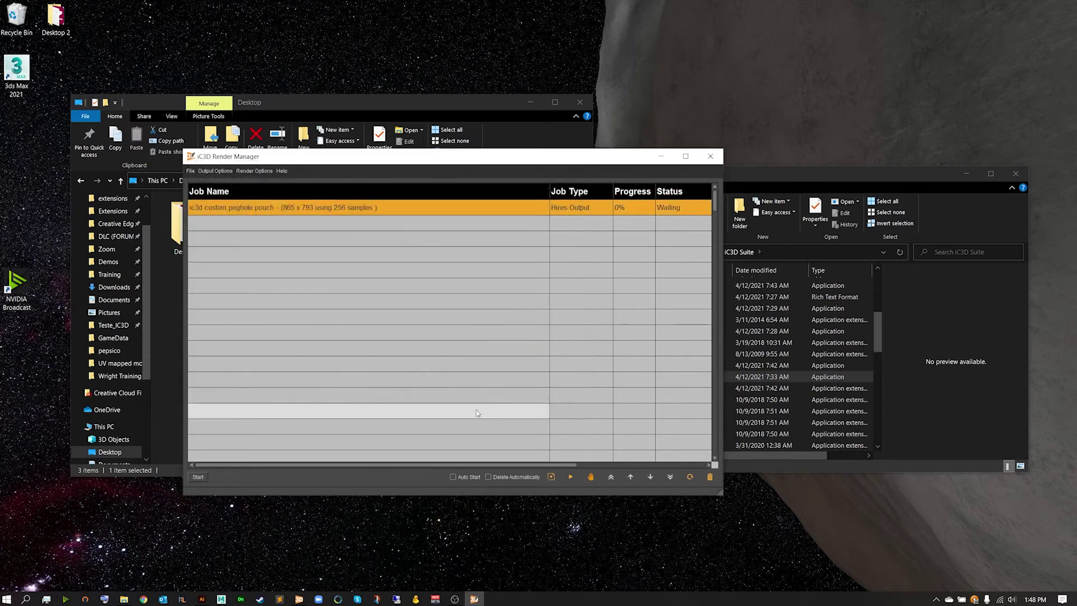
left_click(215, 171)
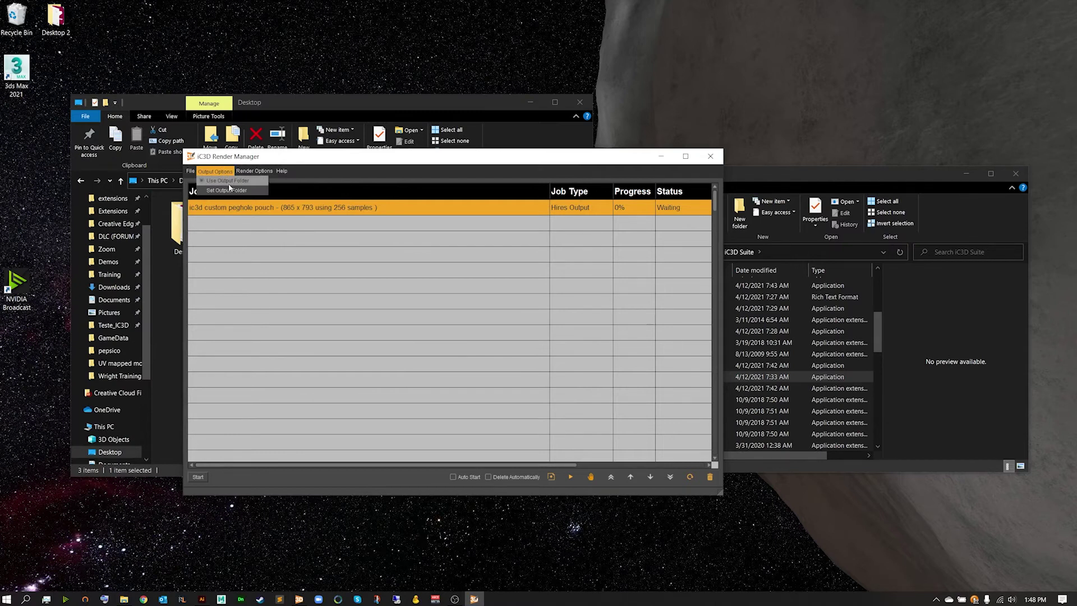
left_click(232, 191)
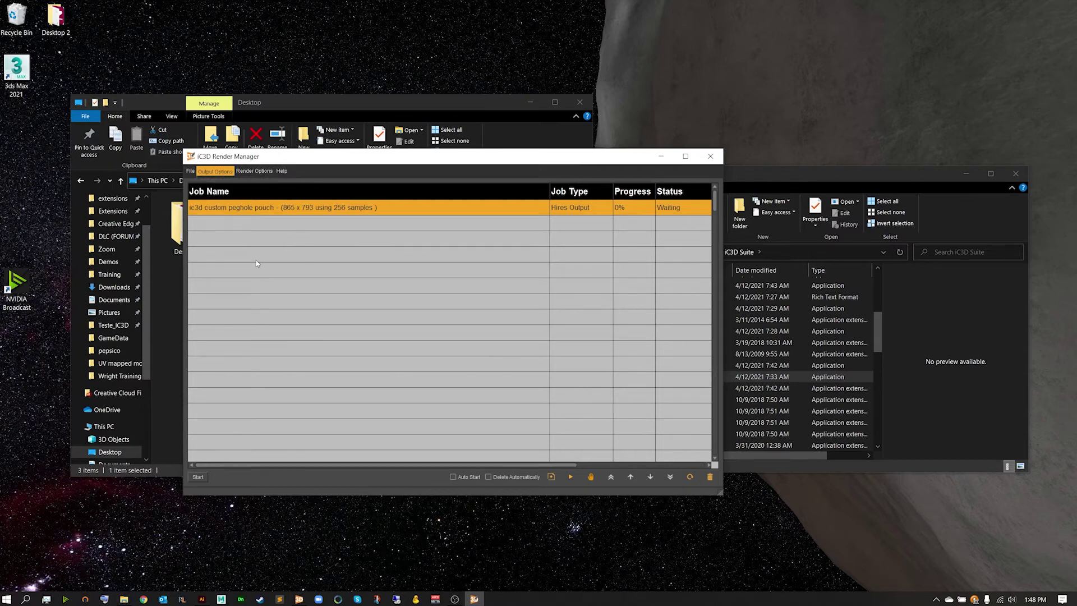
left_click(314, 254)
left_click(543, 206)
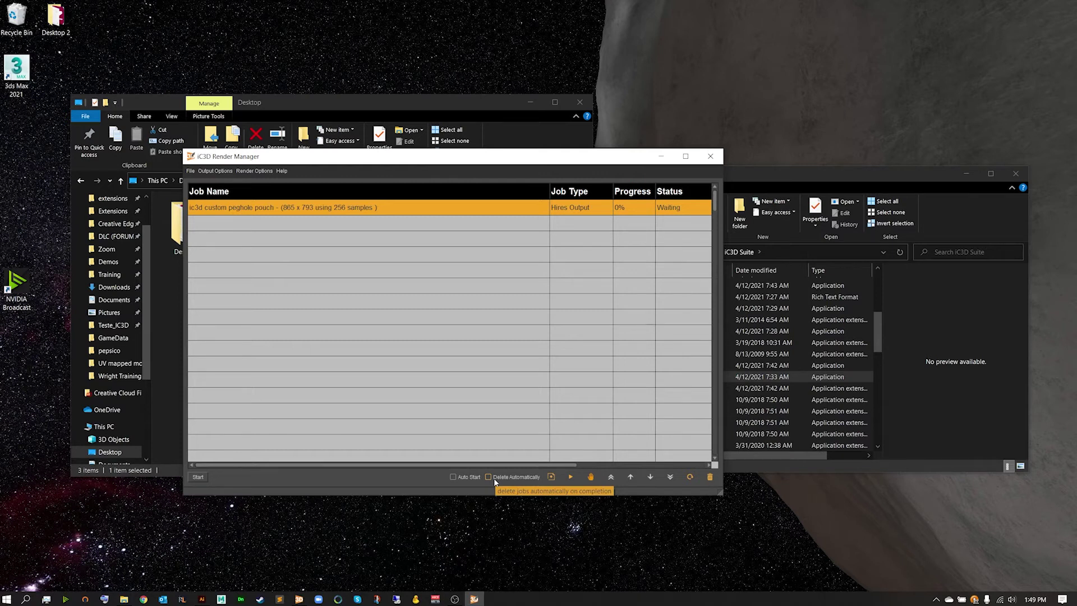
left_click(552, 477)
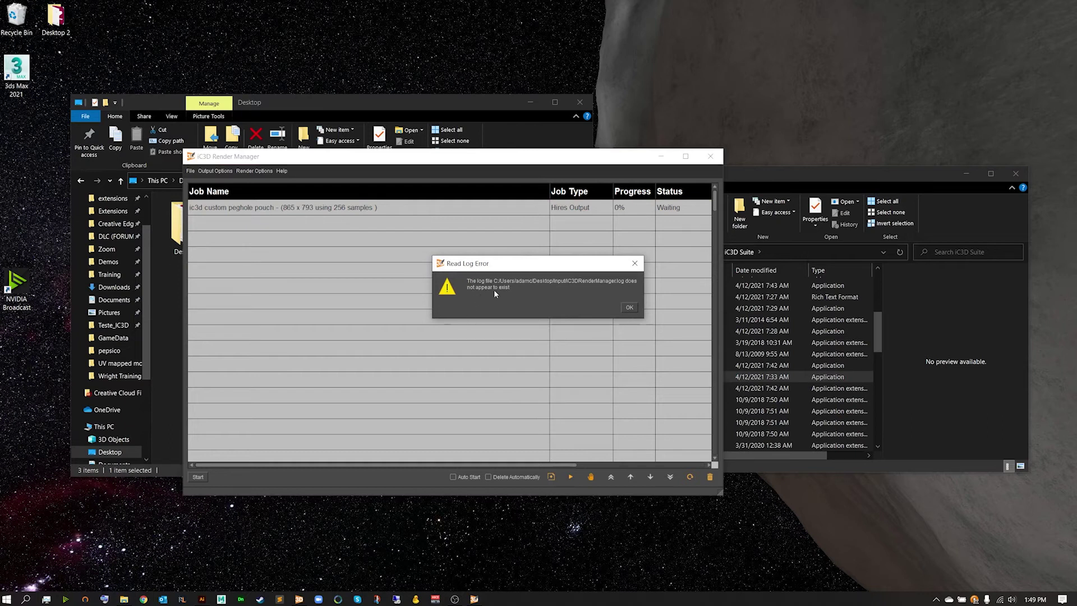
left_click(628, 308)
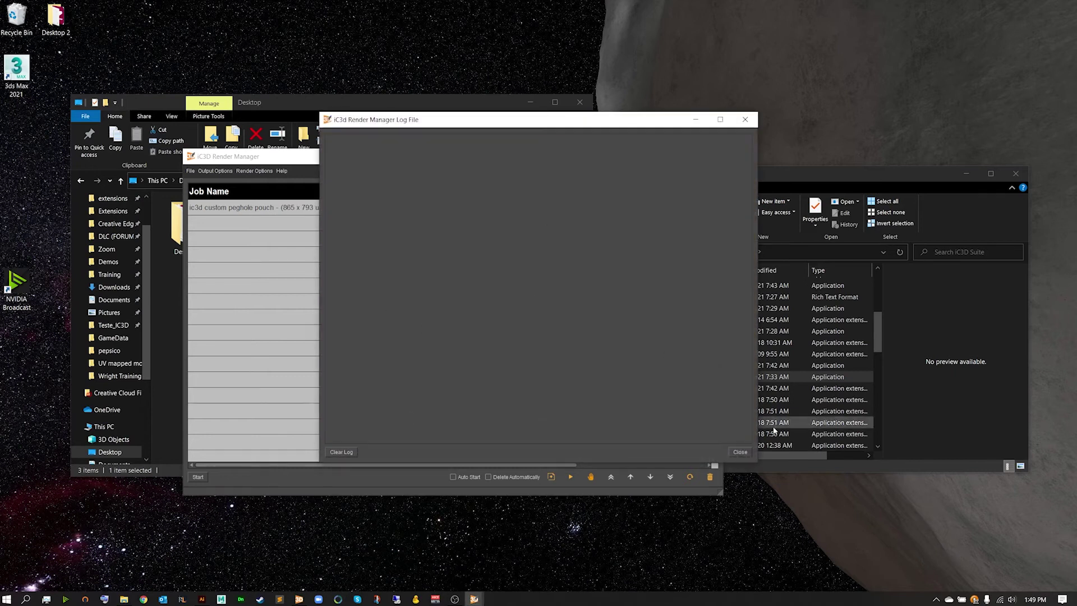
left_click(739, 451)
left_click(389, 206)
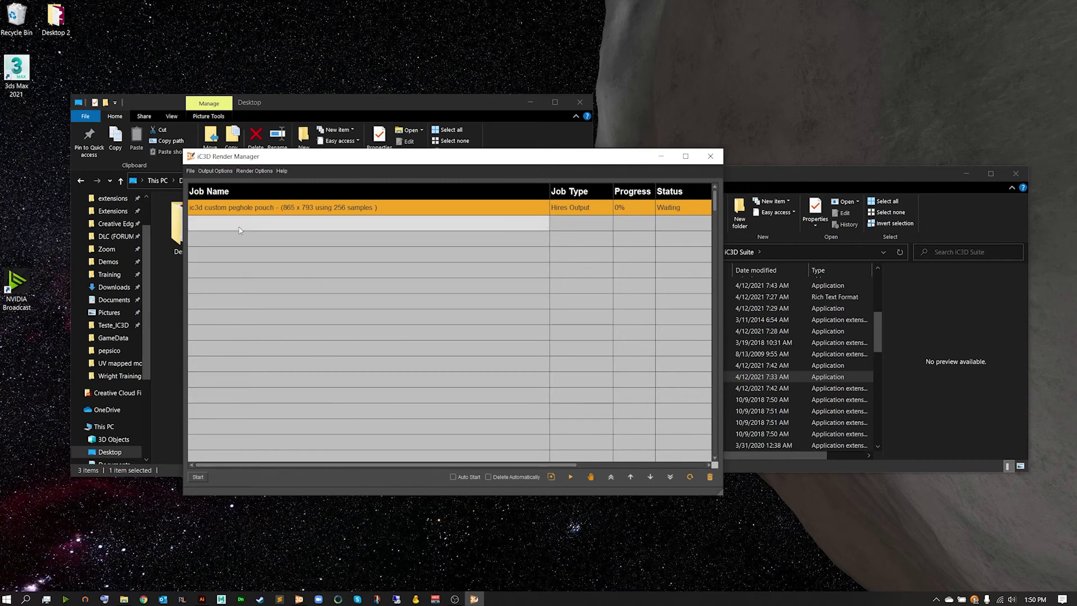
Step: Open the Render Options menu in the Render Manager menu bar
left_click(253, 171)
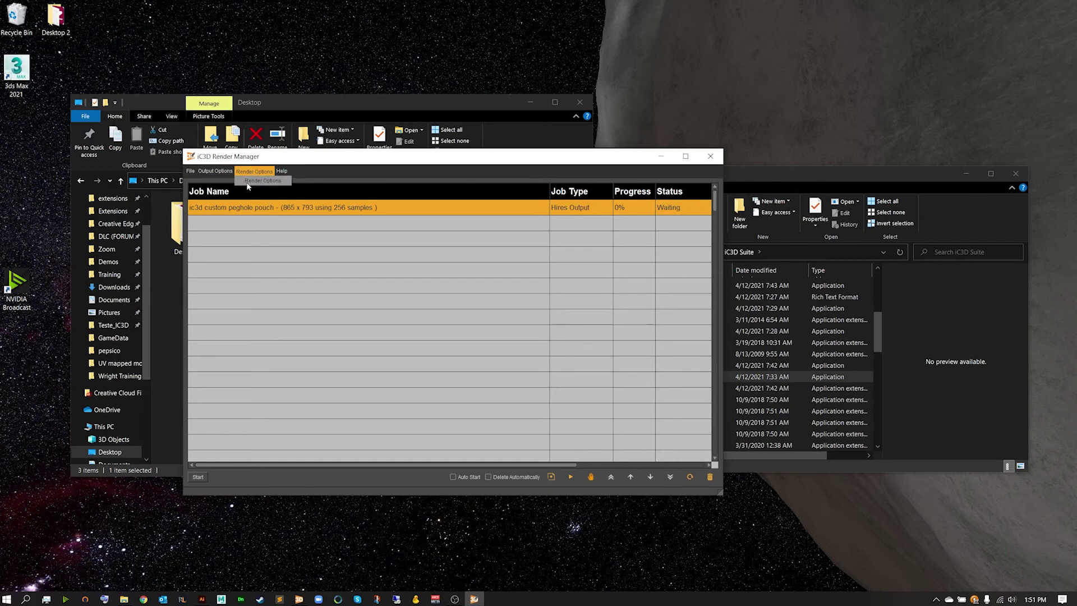
Step: Open the Render Manager Options dialog and move it up and to the left
left_click(249, 181)
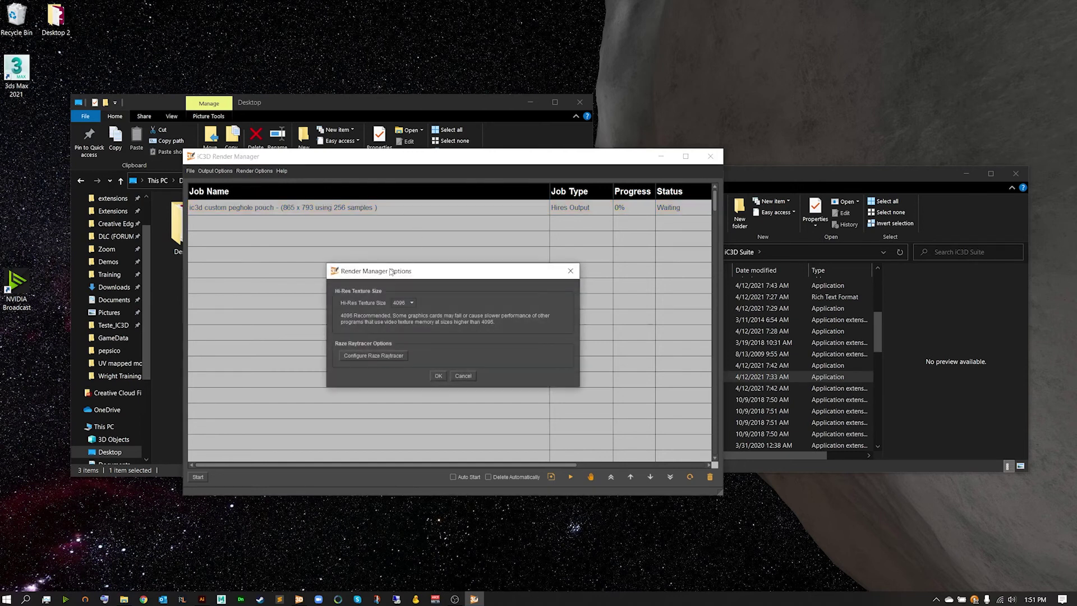
left_click_drag(391, 272, 378, 242)
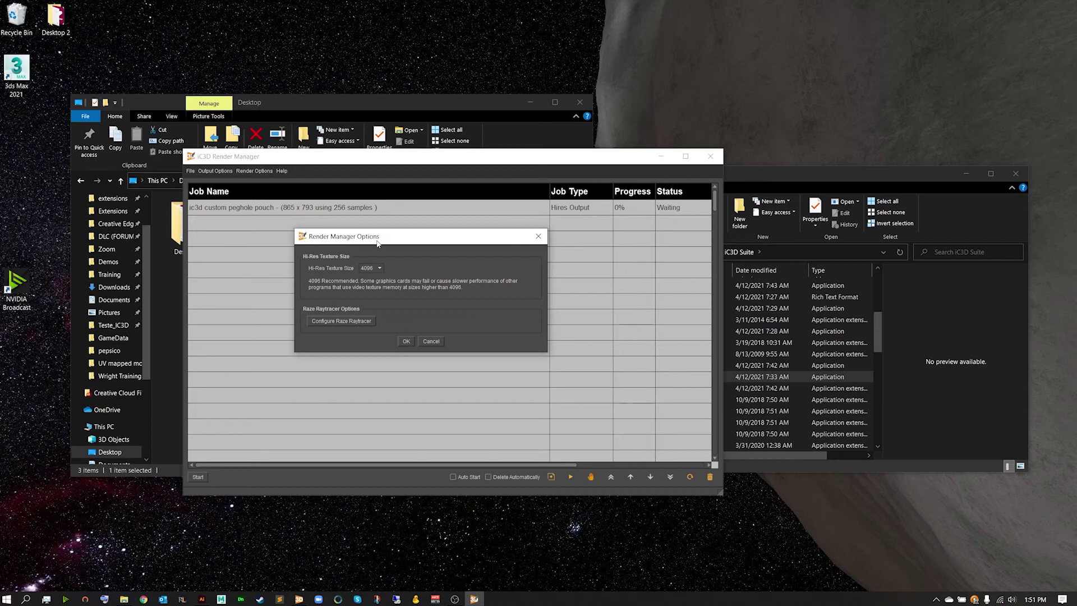
left_click_drag(377, 242, 369, 240)
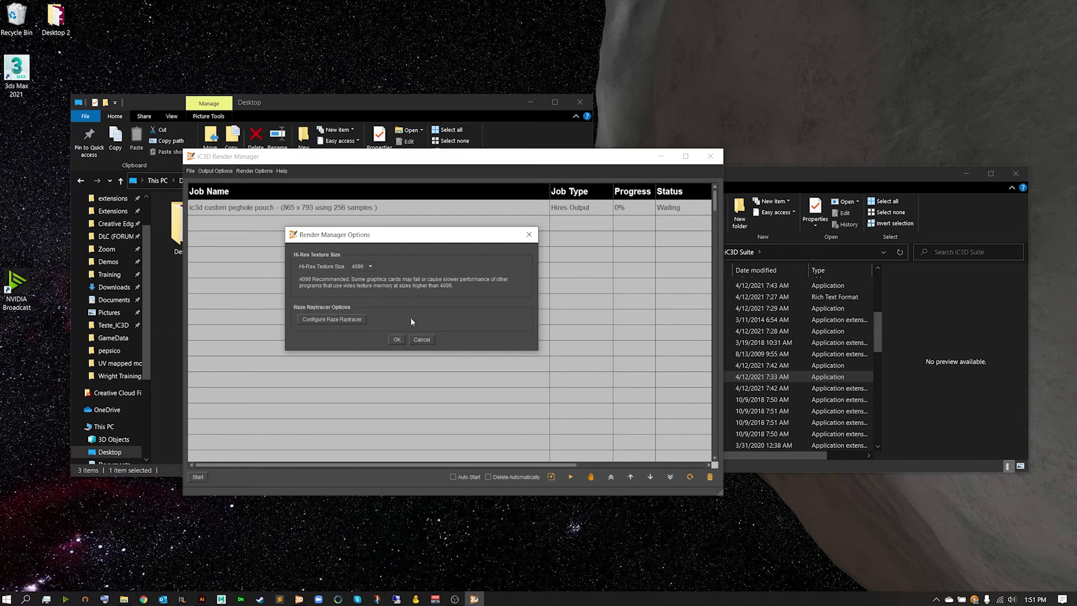
Step: In Raze Raytracer Setup, keep Nvidia GPU Renderer, 80% resources and 4096 texture size, and apply
left_click(341, 319)
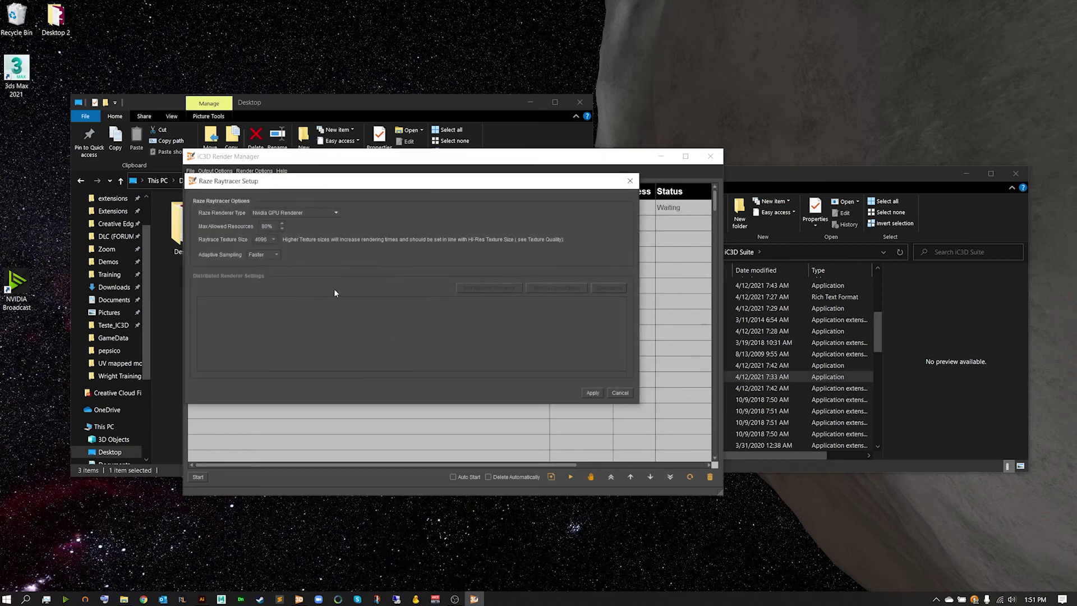
left_click(304, 213)
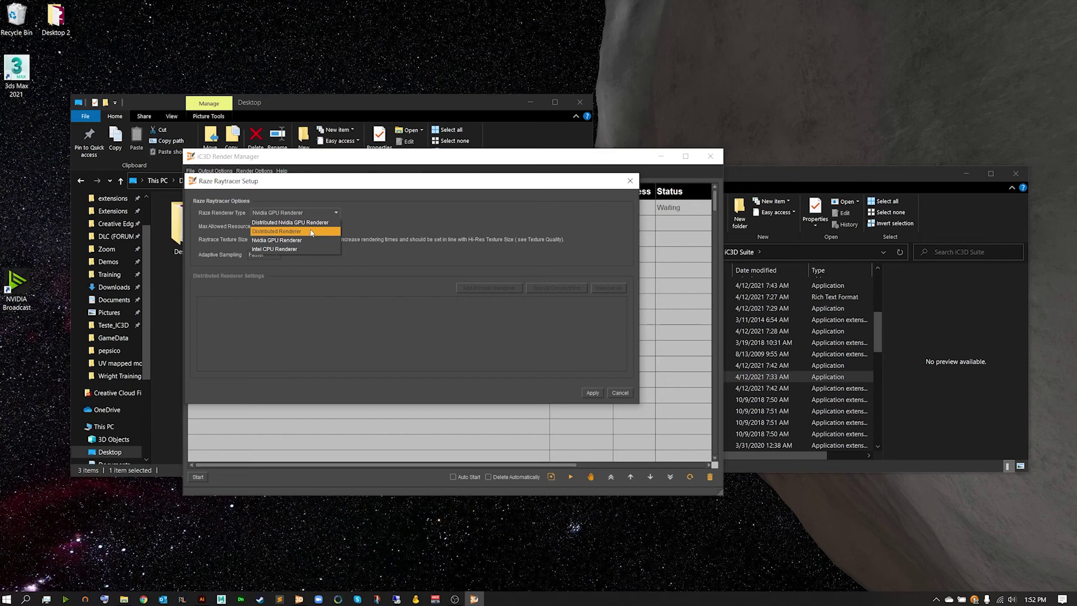
left_click(304, 241)
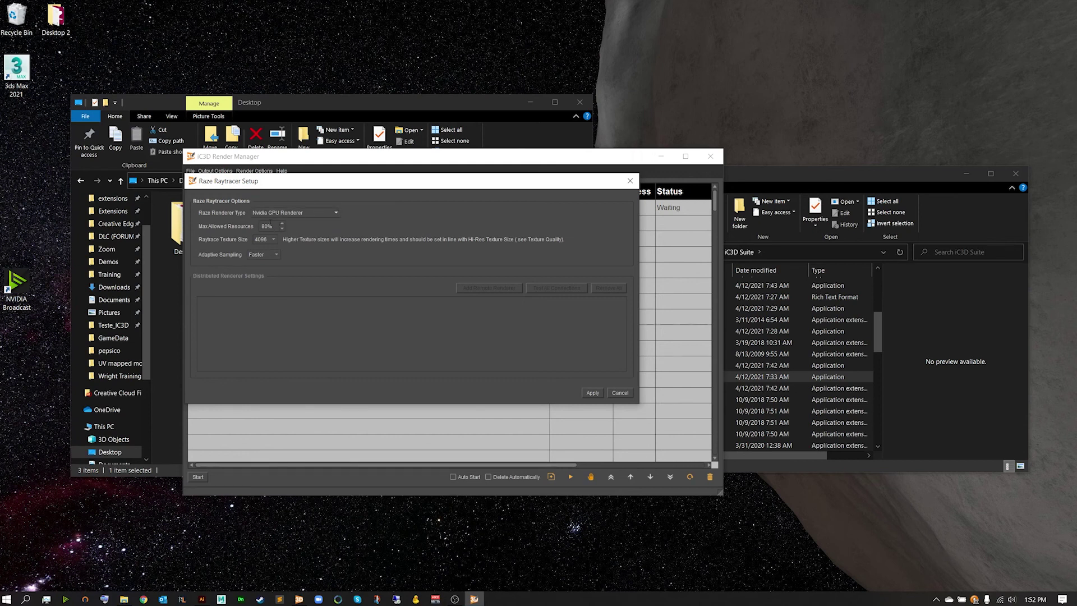
double_click(267, 226)
left_click(268, 240)
left_click(268, 240)
left_click(593, 394)
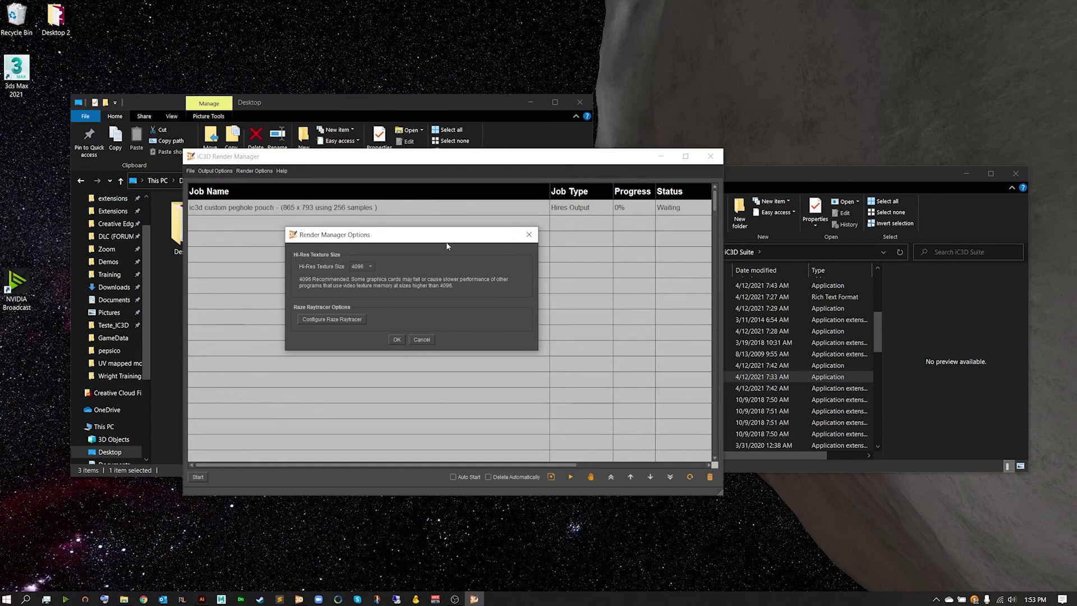
Step: Accept the Render Manager Options and start the queue, rendering the pouch job to 100%
left_click(397, 339)
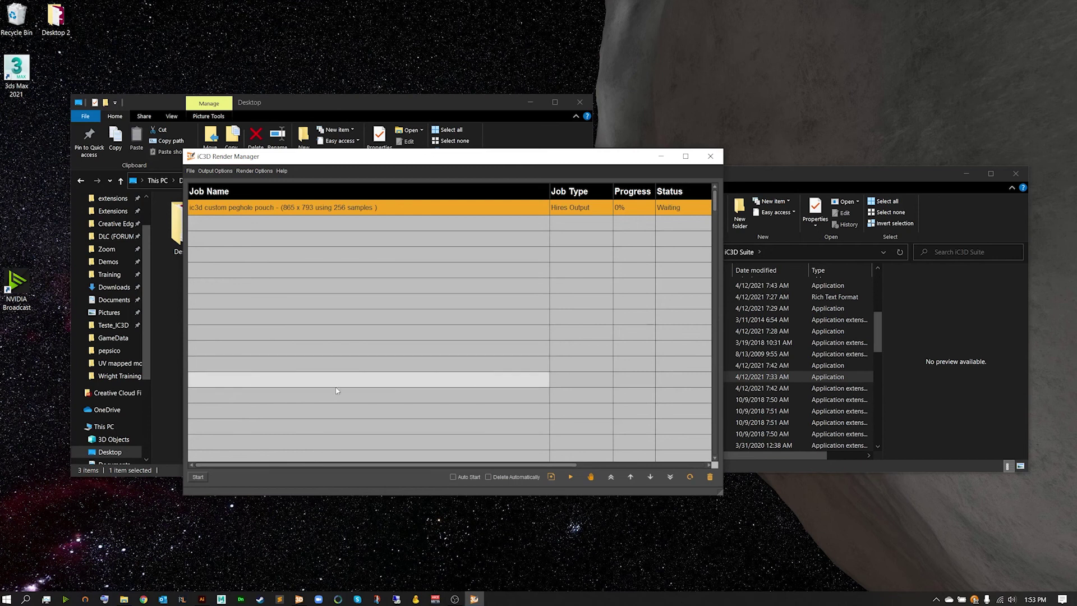
left_click(198, 478)
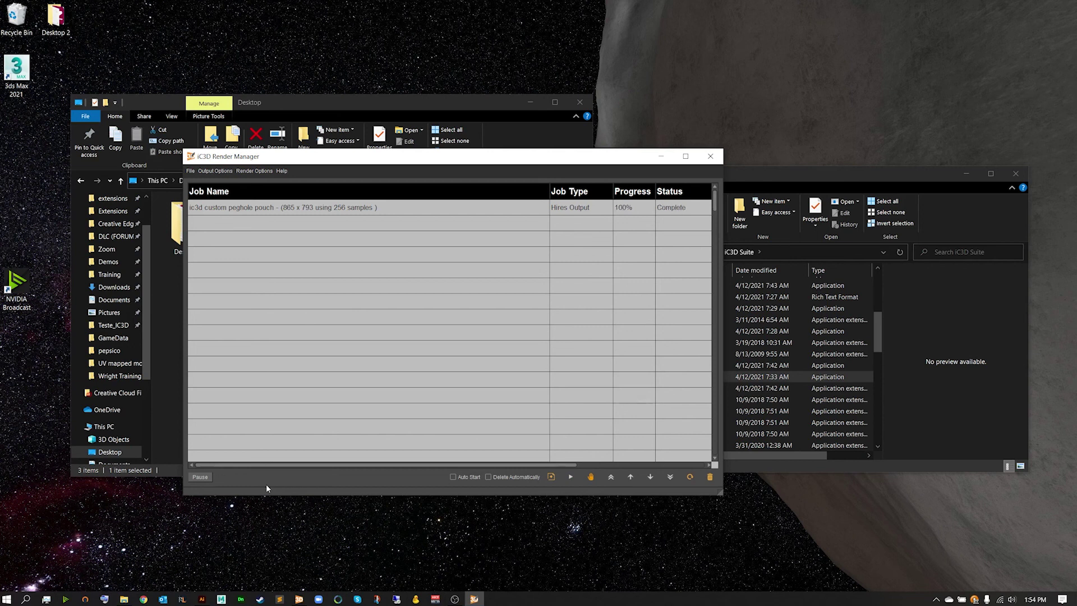
left_click(259, 207)
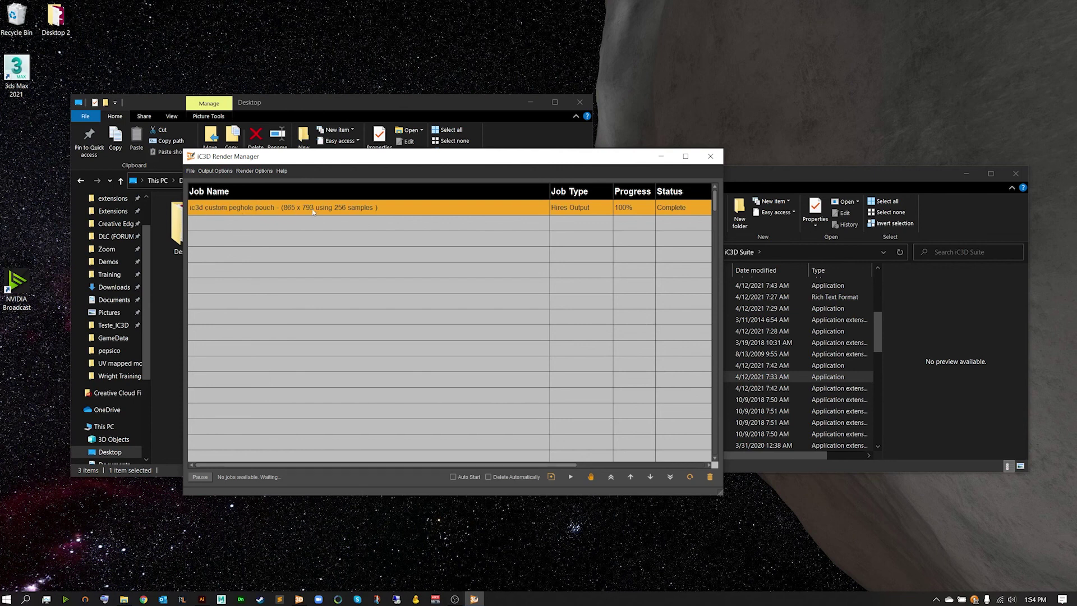
Step: Open Test1.png from the Desktop Output folder in Photos and centre the viewer
mouse_move(313, 212)
left_click(269, 106)
double_click(300, 212)
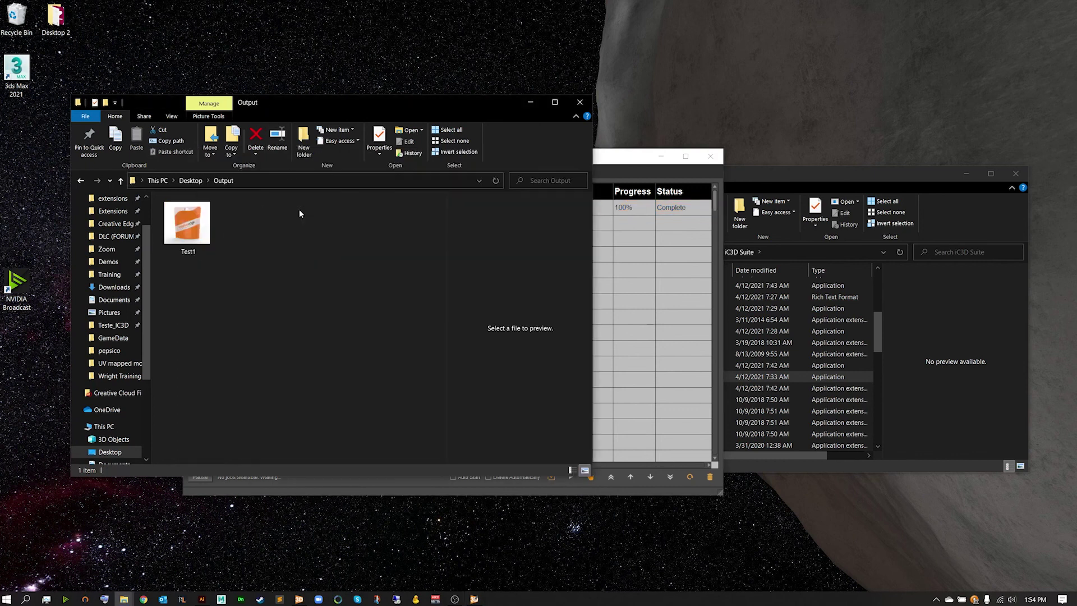
double_click(199, 222)
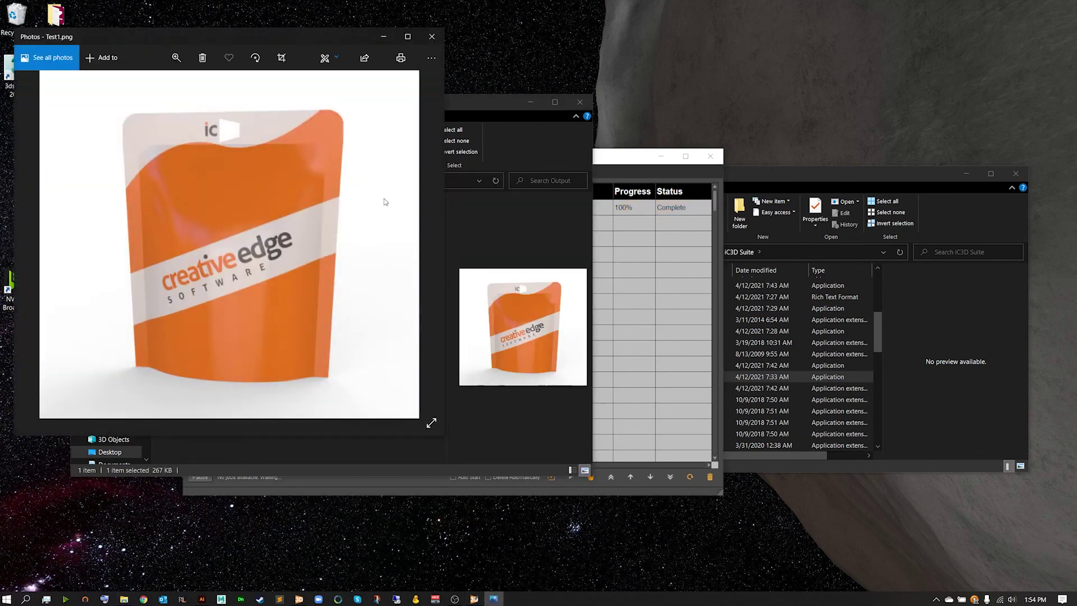
left_click_drag(261, 39, 659, 105)
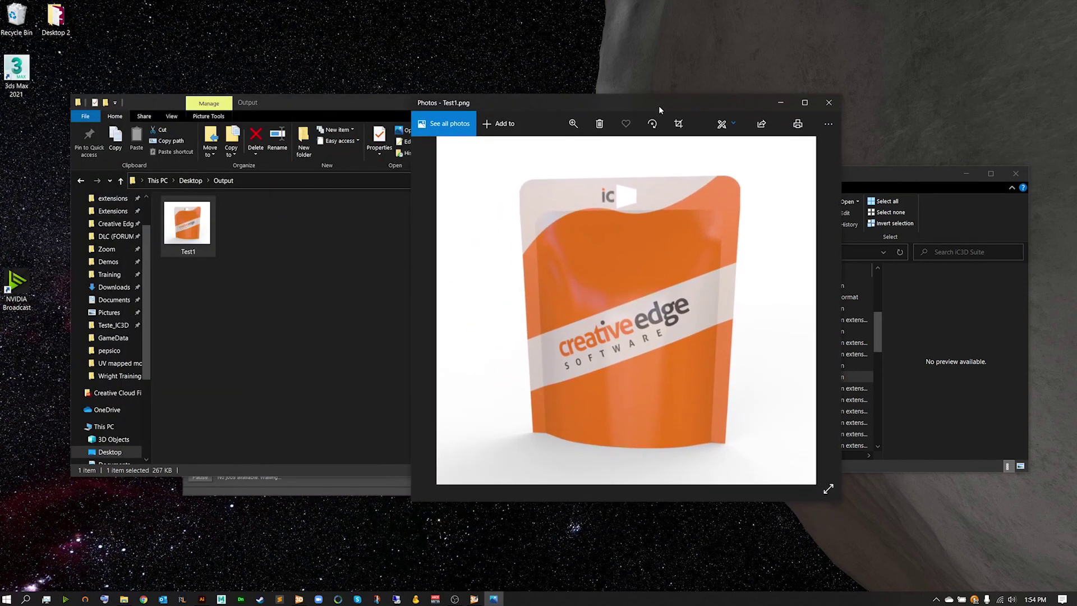